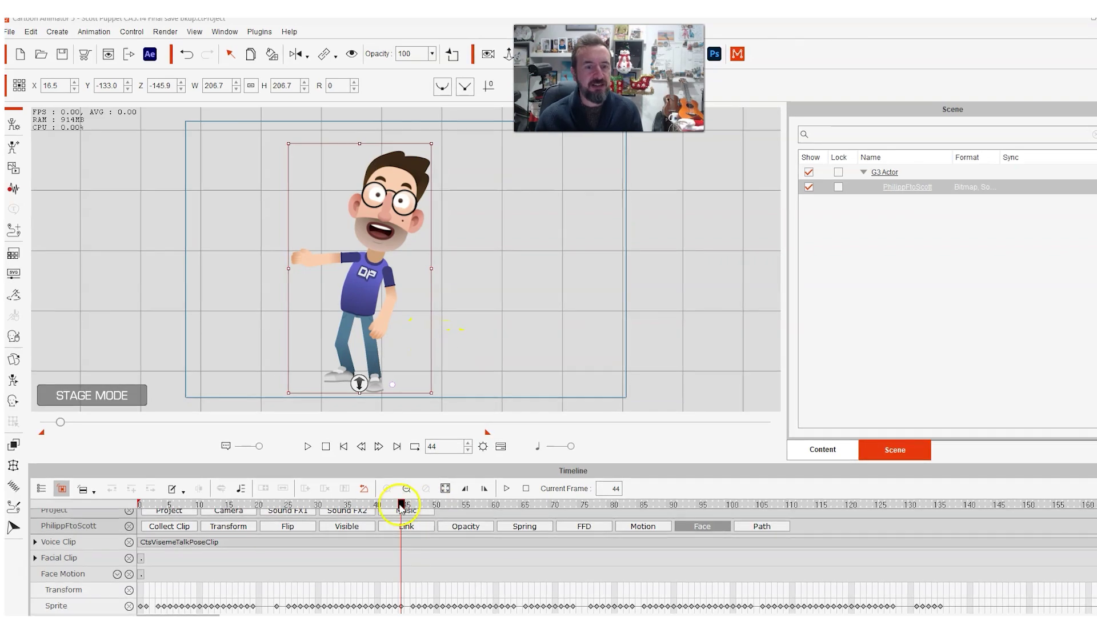
Scrub the timeline to preview the puppet's mouth and eye poses, settling back on frame 48
drag(400, 503, 387, 503)
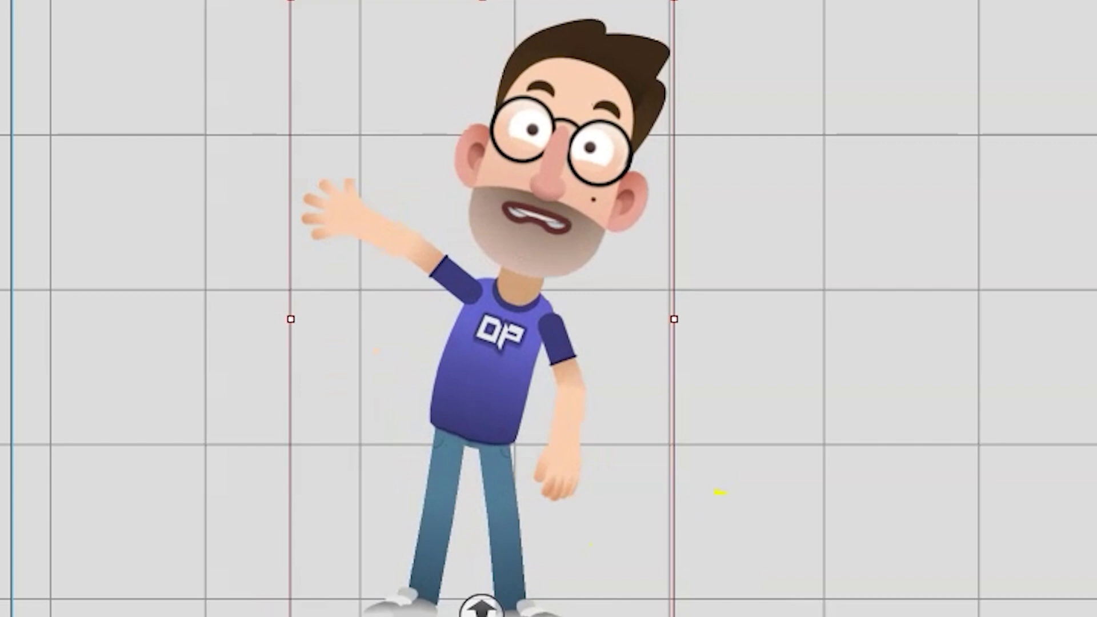
click(564, 416)
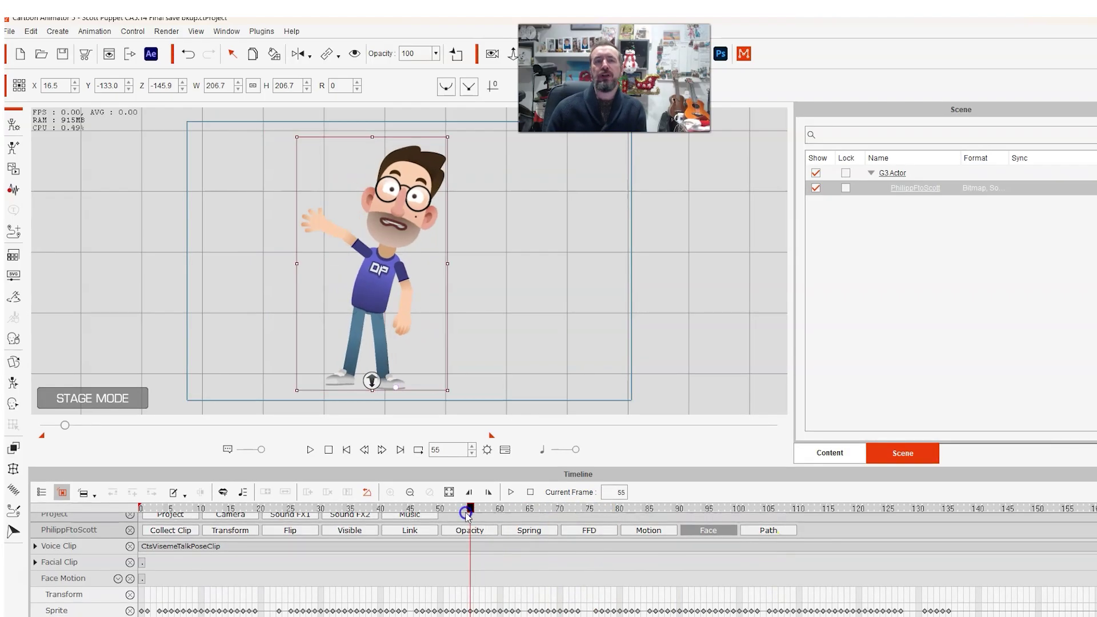
drag(467, 516, 431, 516)
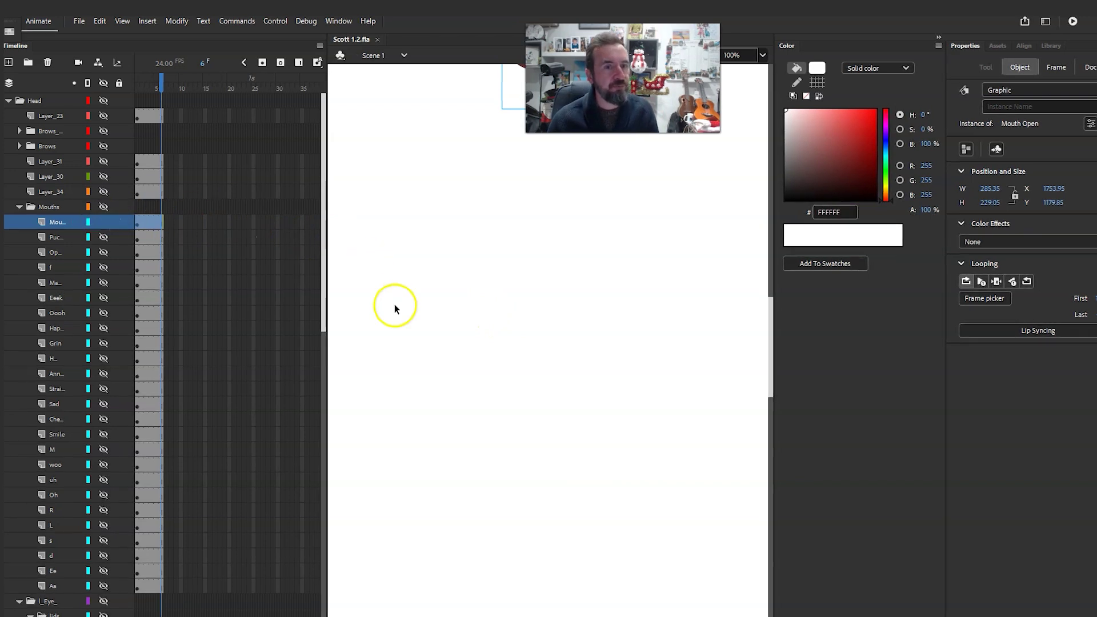
Zoom the Animate stage to 50% and return the mouth to frame 1's closed lip line
key(ctrl+minus)
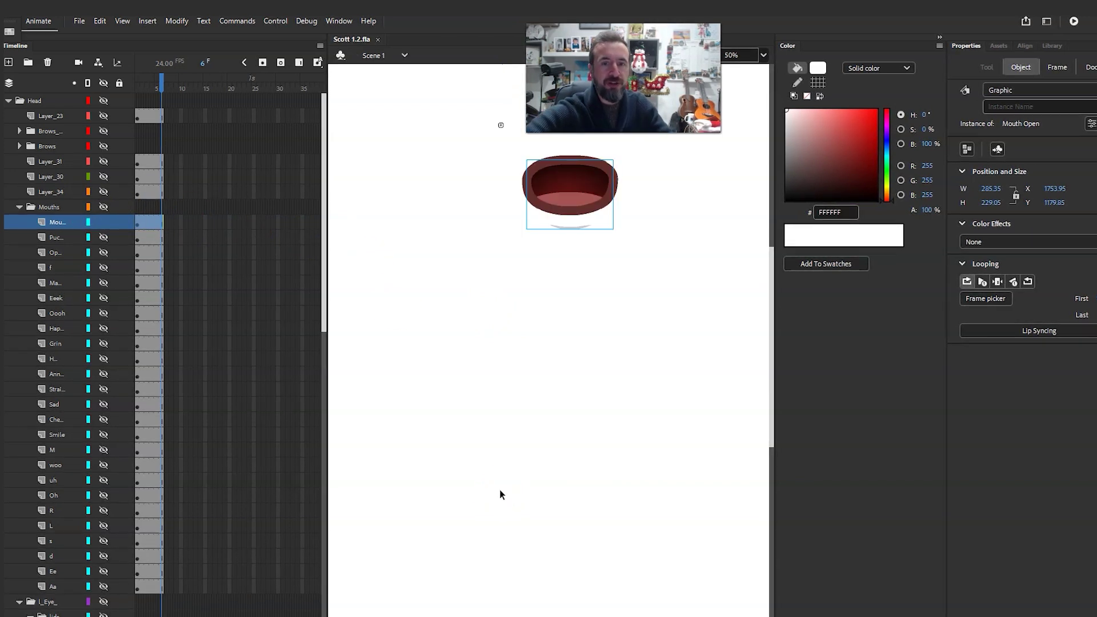
scroll(549, 457, up, 3)
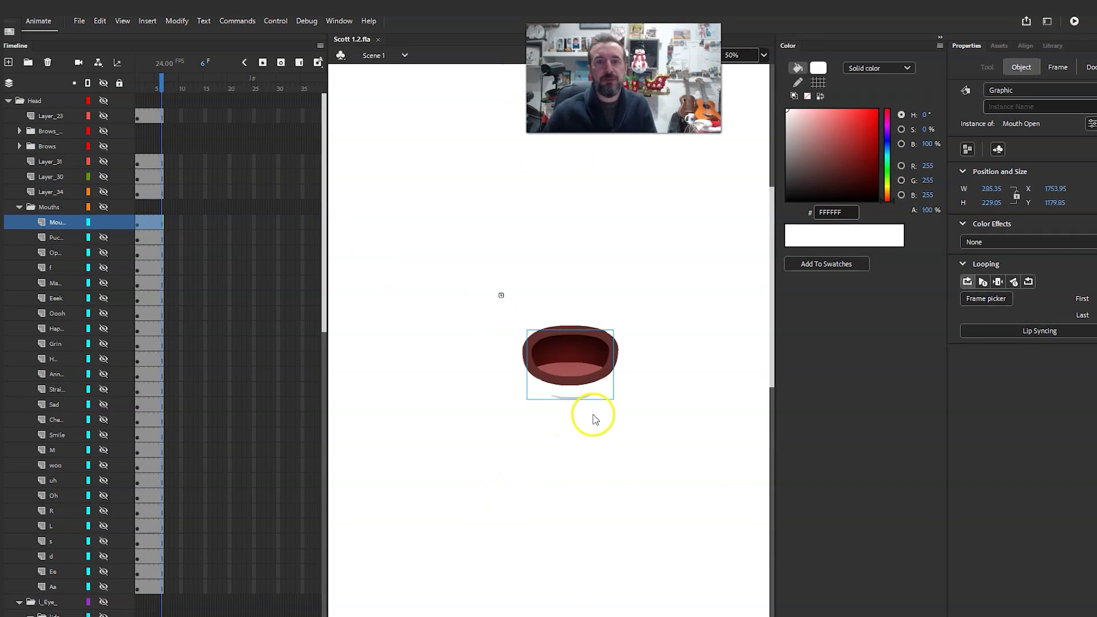
click(137, 85)
click(283, 157)
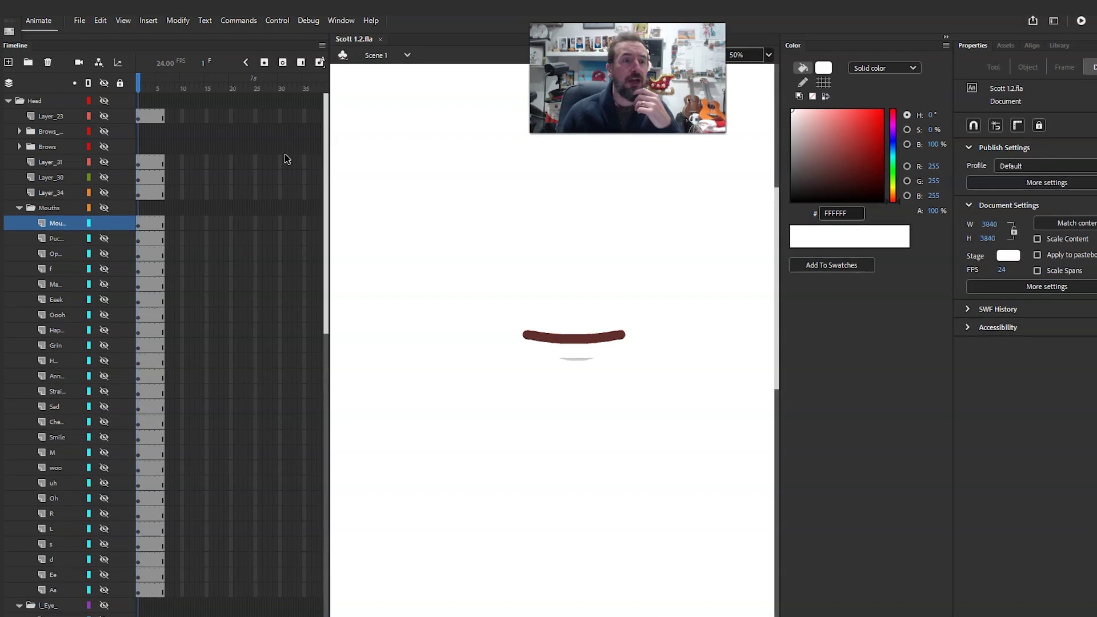
Edit the Mouth Open symbol, unmasking its hidden parts and showing the Mask layer as an outline
double_click(584, 338)
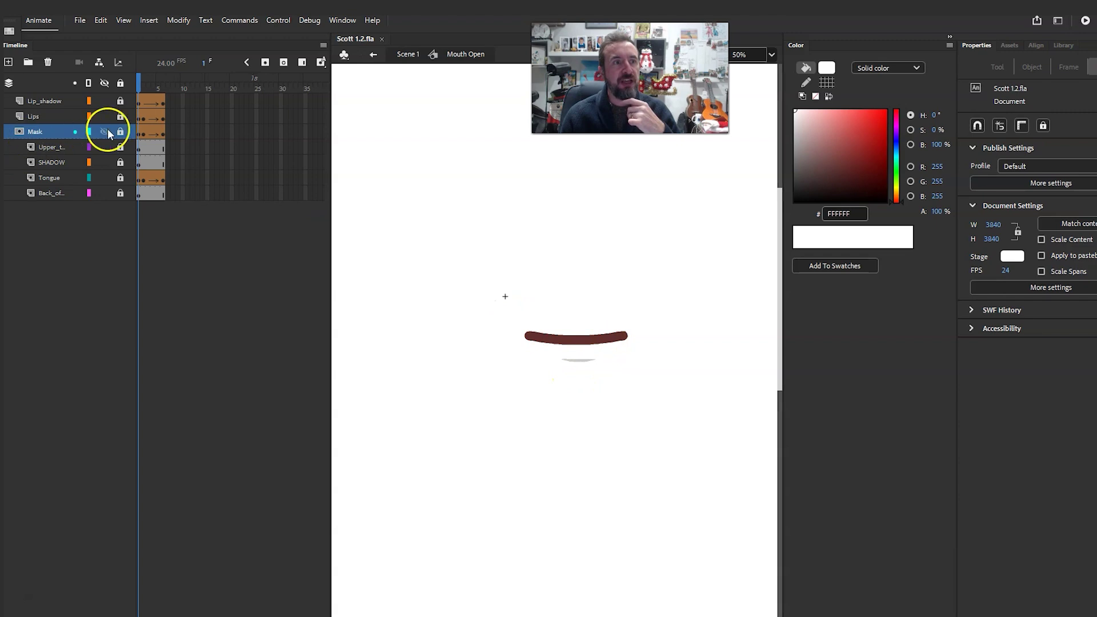
click(122, 132)
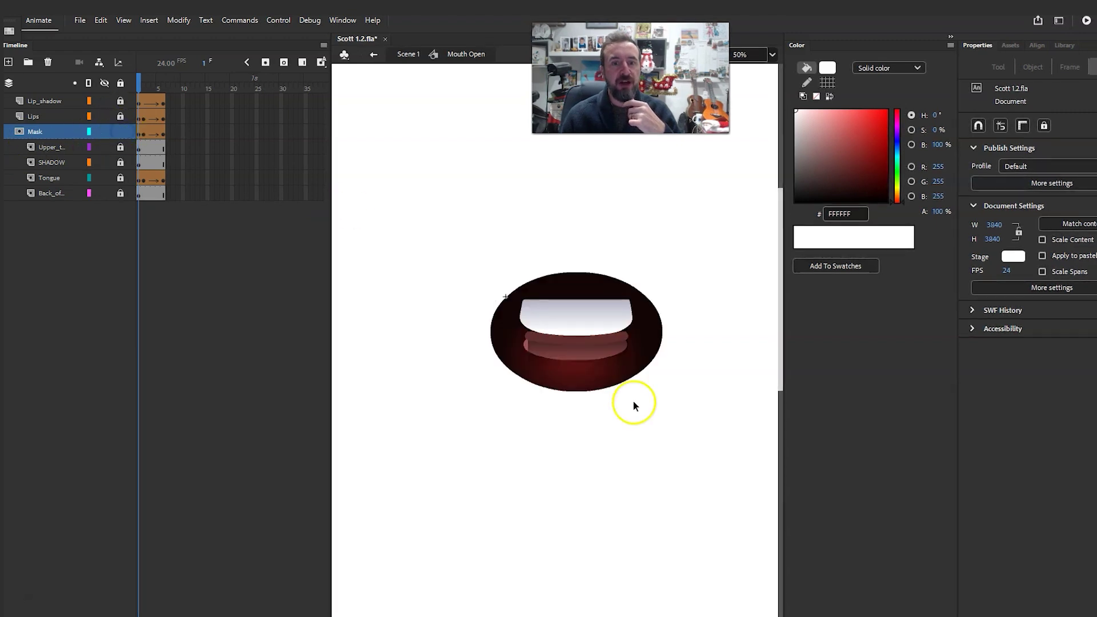
click(163, 88)
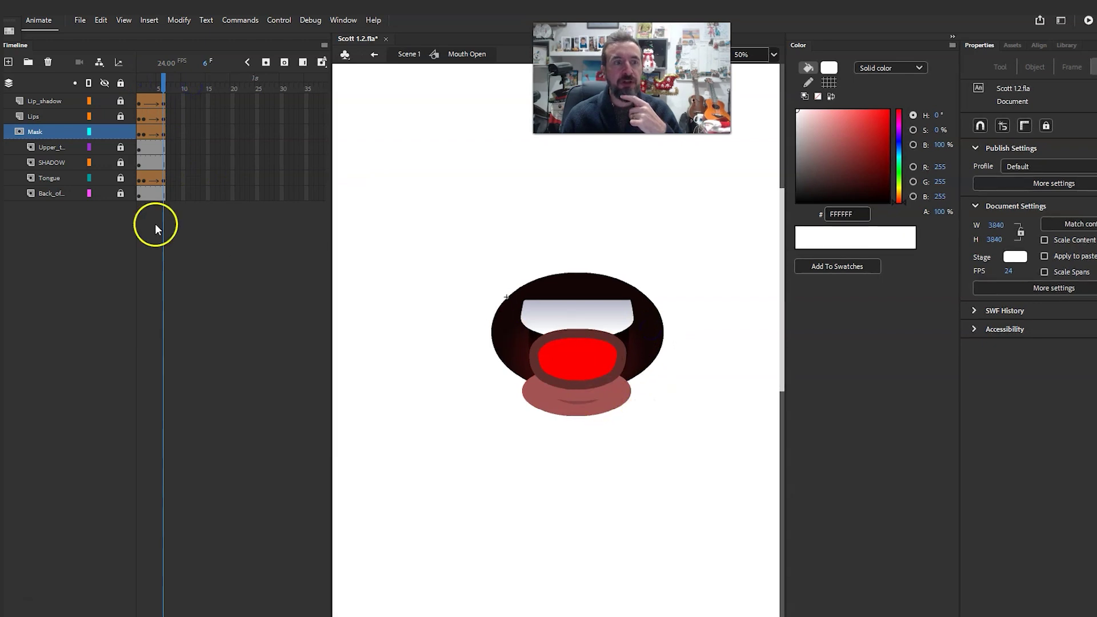
click(90, 131)
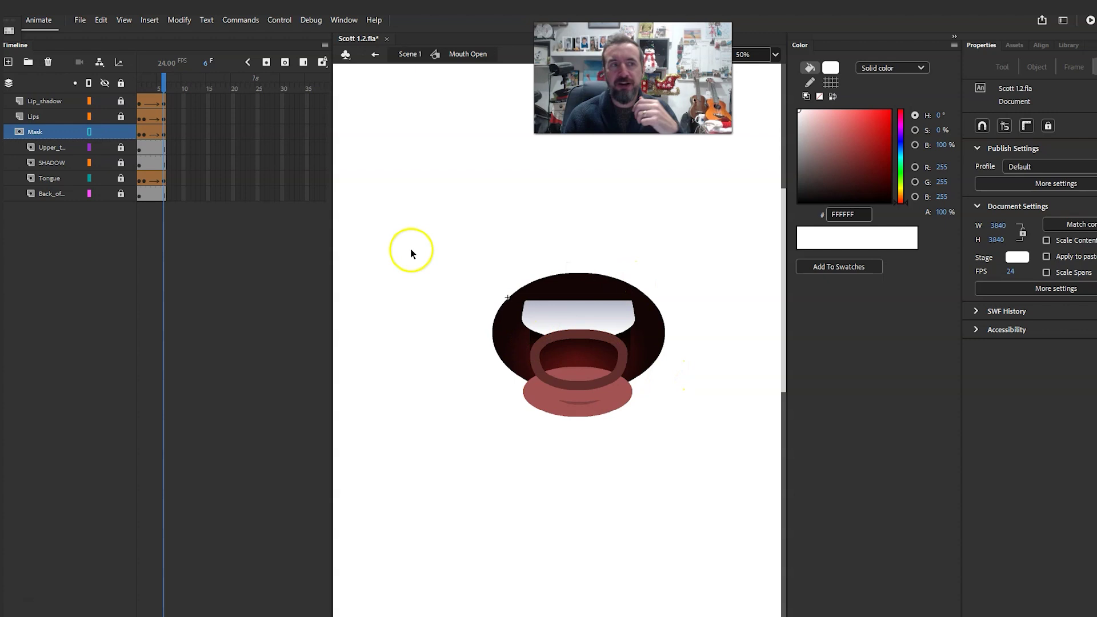
Preview the mouth opening and closing across its first frames
mouse_move(160, 89)
mouse_down()
mouse_move(132, 94)
mouse_move(164, 90)
mouse_up()
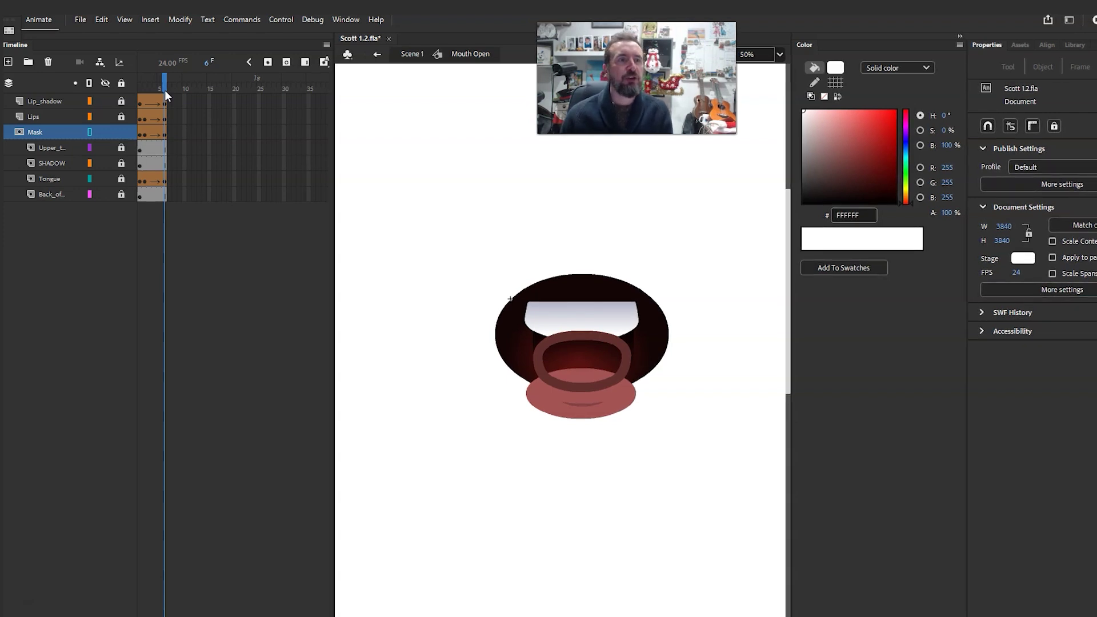
click(142, 88)
mouse_move(142, 88)
mouse_down()
mouse_move(163, 91)
mouse_move(145, 91)
mouse_up()
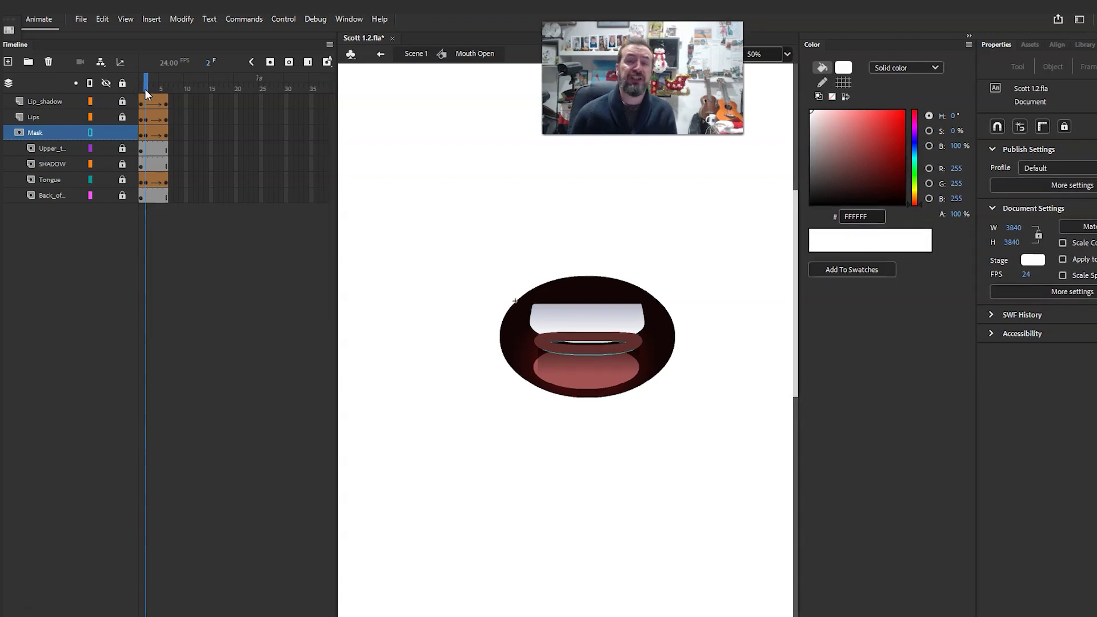
click(276, 99)
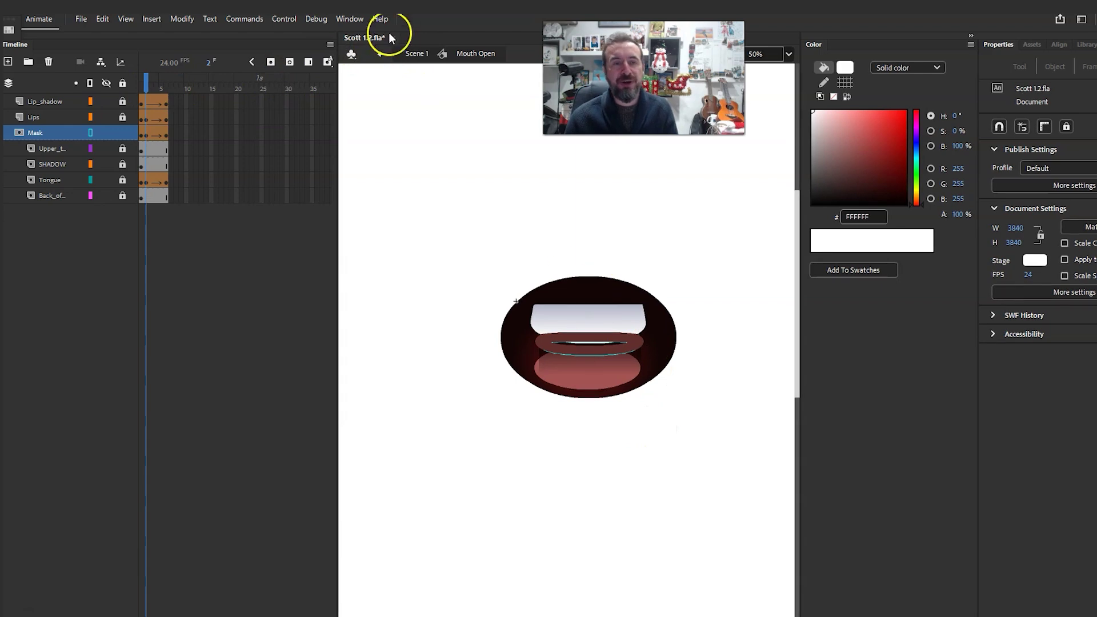
Back in Scene 1, widen the layer names, hide MouthOpen and preview the Ee mouth
click(406, 53)
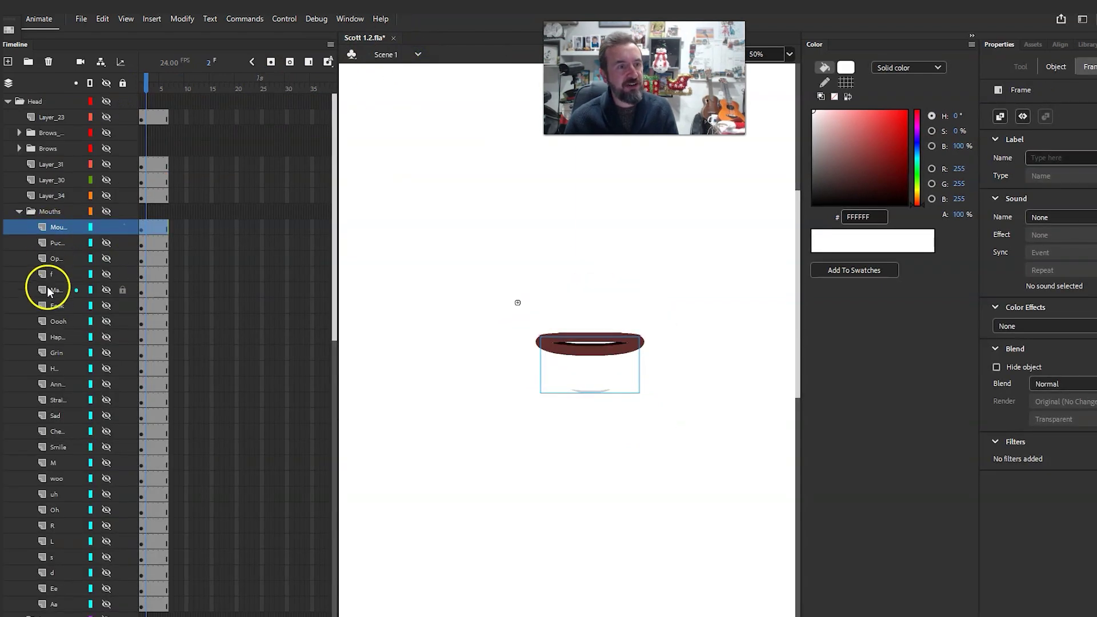
drag(139, 88, 188, 69)
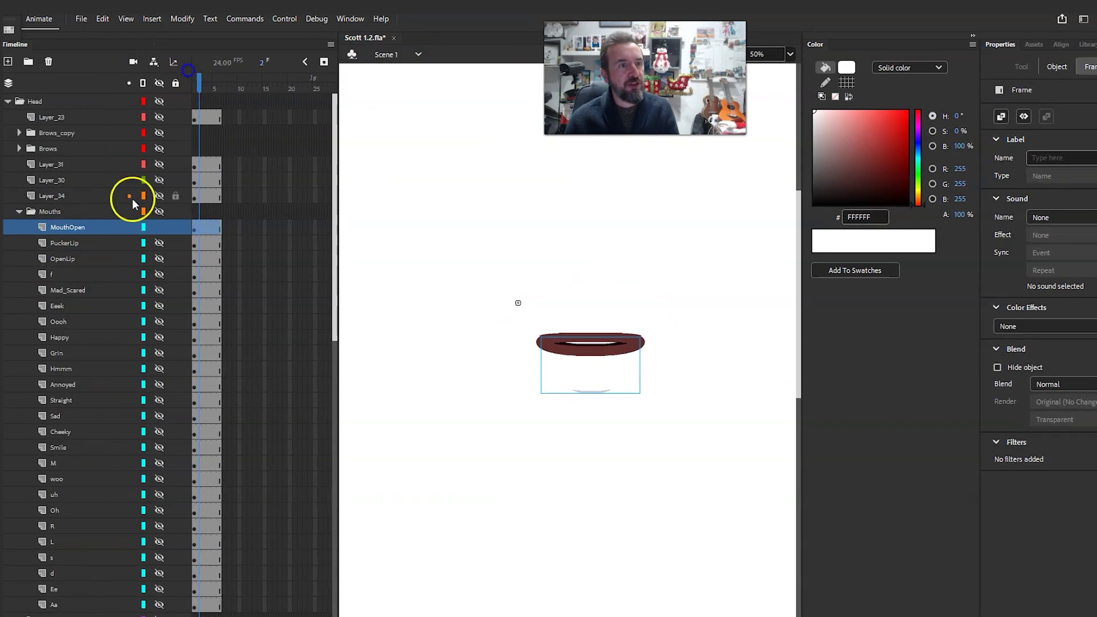
click(159, 227)
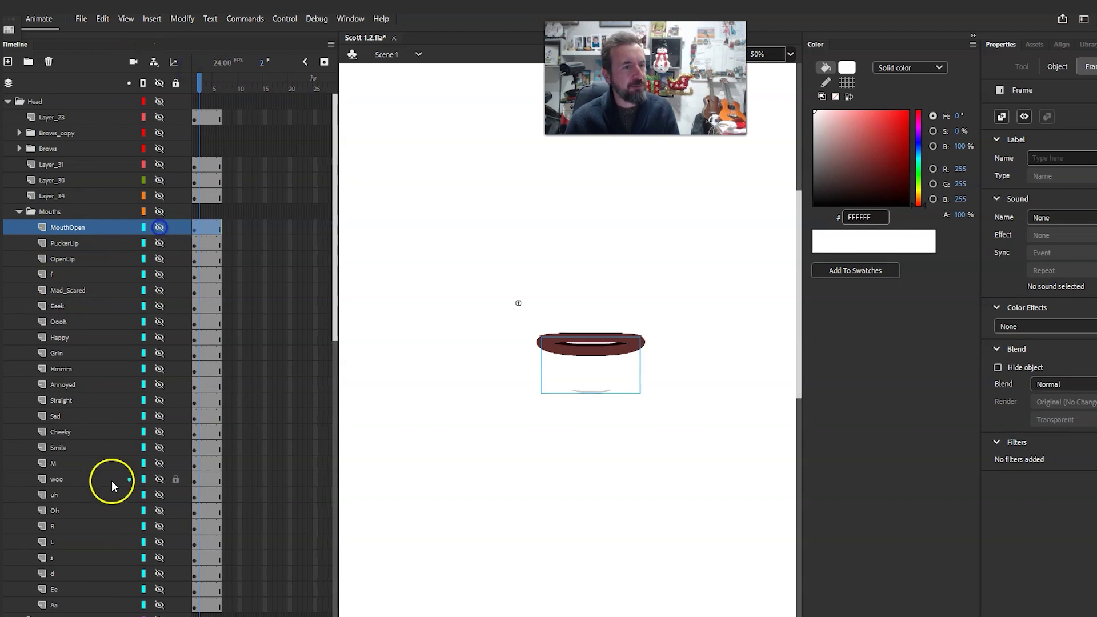
click(160, 589)
mouse_move(199, 90)
mouse_down()
mouse_move(206, 80)
mouse_move(217, 90)
mouse_move(195, 89)
mouse_up()
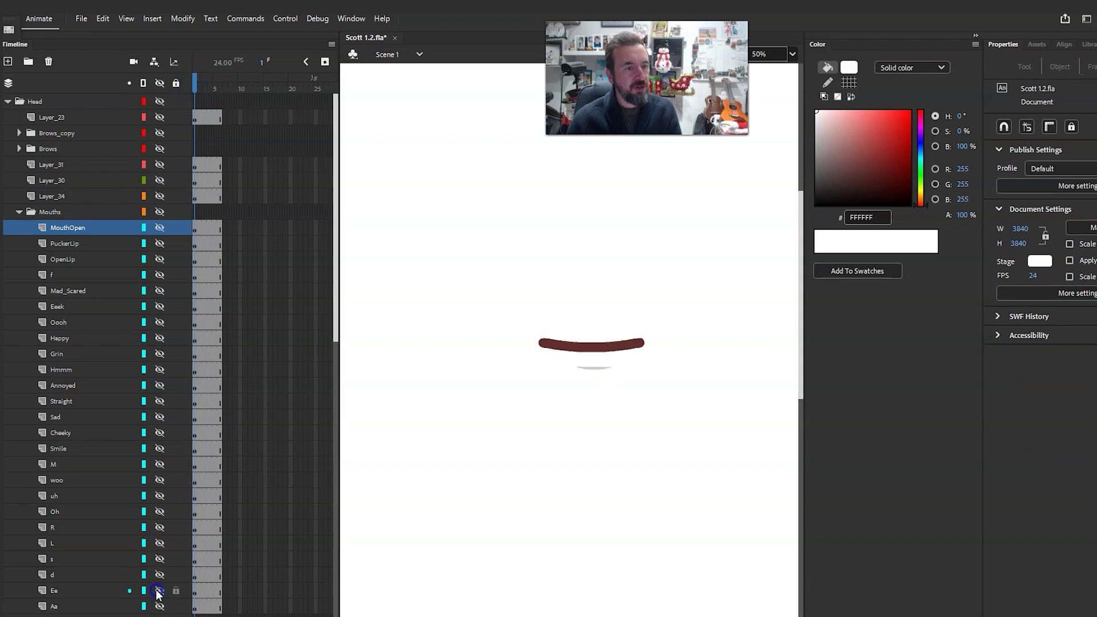
Preview the d mouth sequence, then hide it and preview the L mouth shapes
drag(159, 590, 159, 577)
click(160, 575)
drag(196, 90, 223, 89)
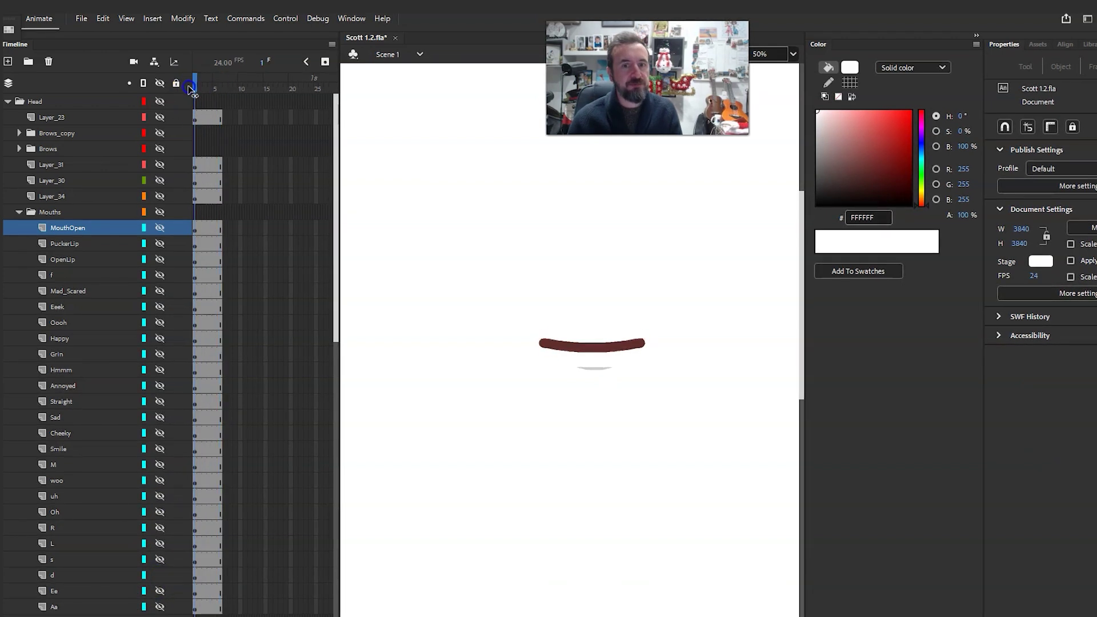
click(160, 575)
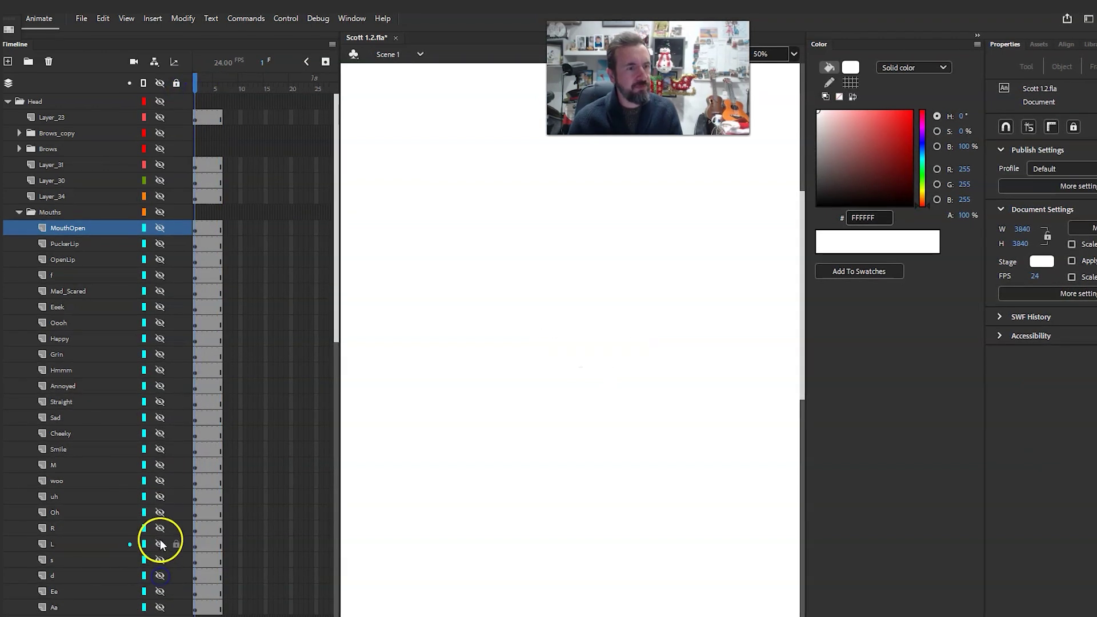
click(160, 544)
drag(196, 85, 208, 87)
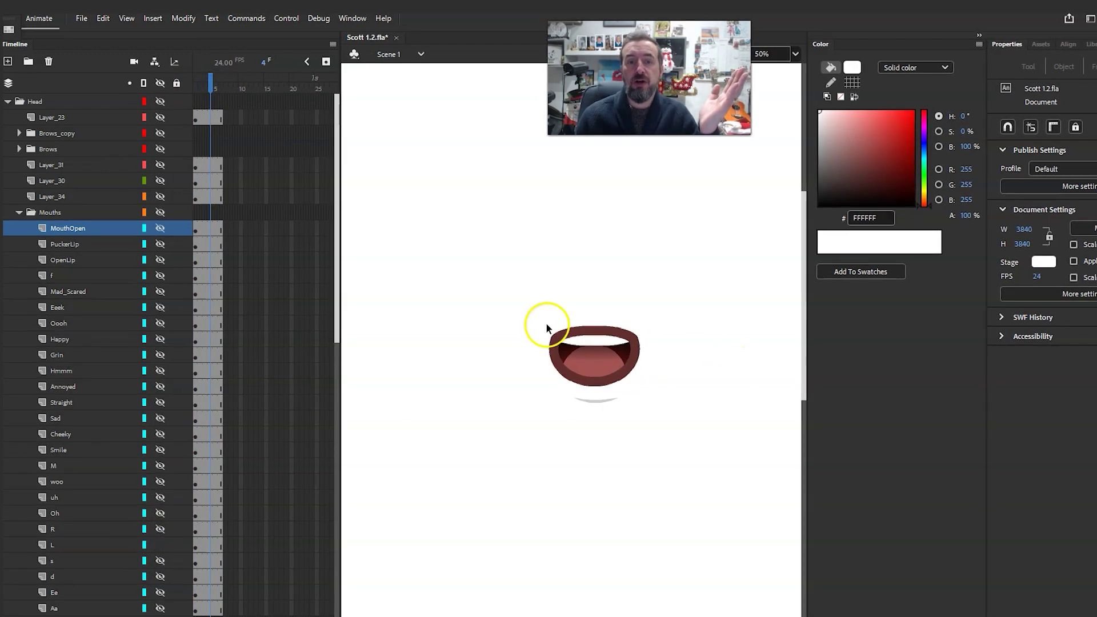
Dismiss the File > Export menu without exporting and switch to Cartoon Animator 5
click(68, 20)
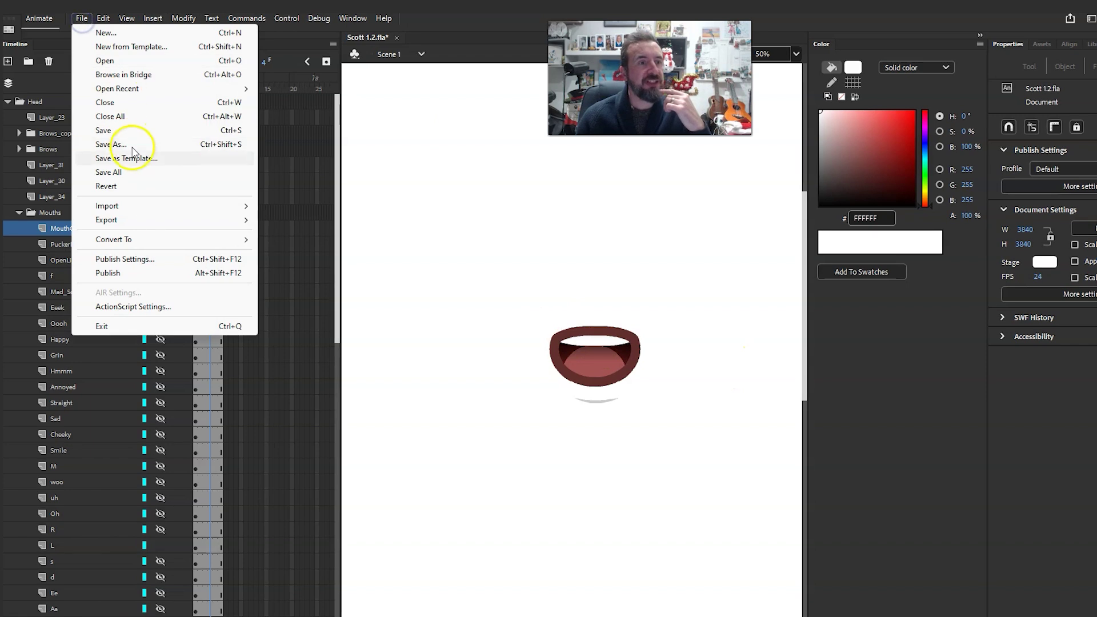
mouse_move(137, 226)
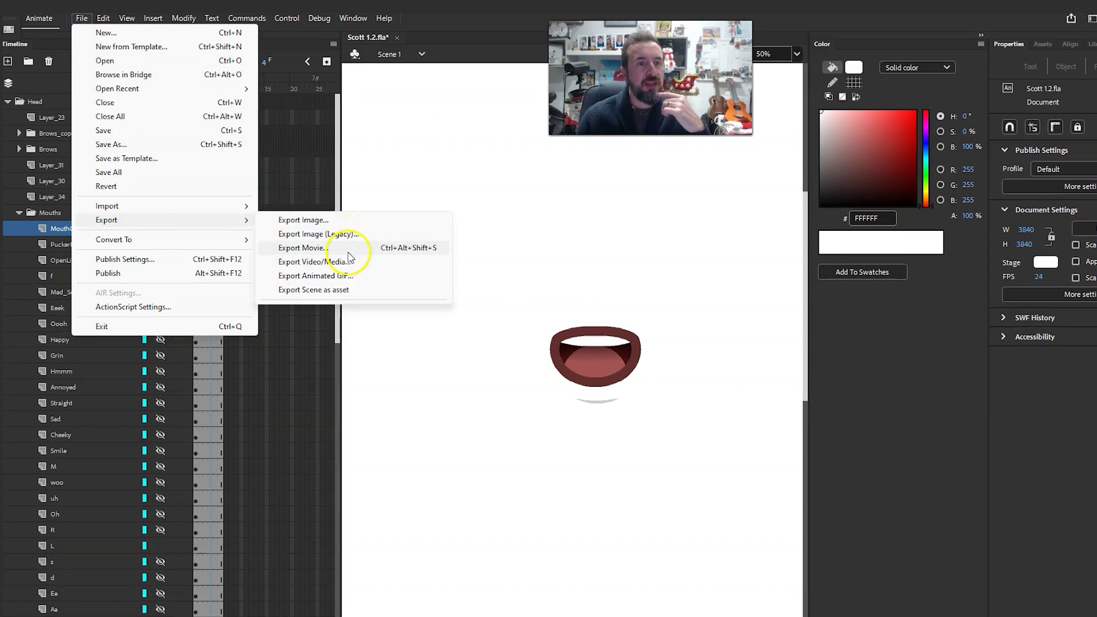
click(444, 162)
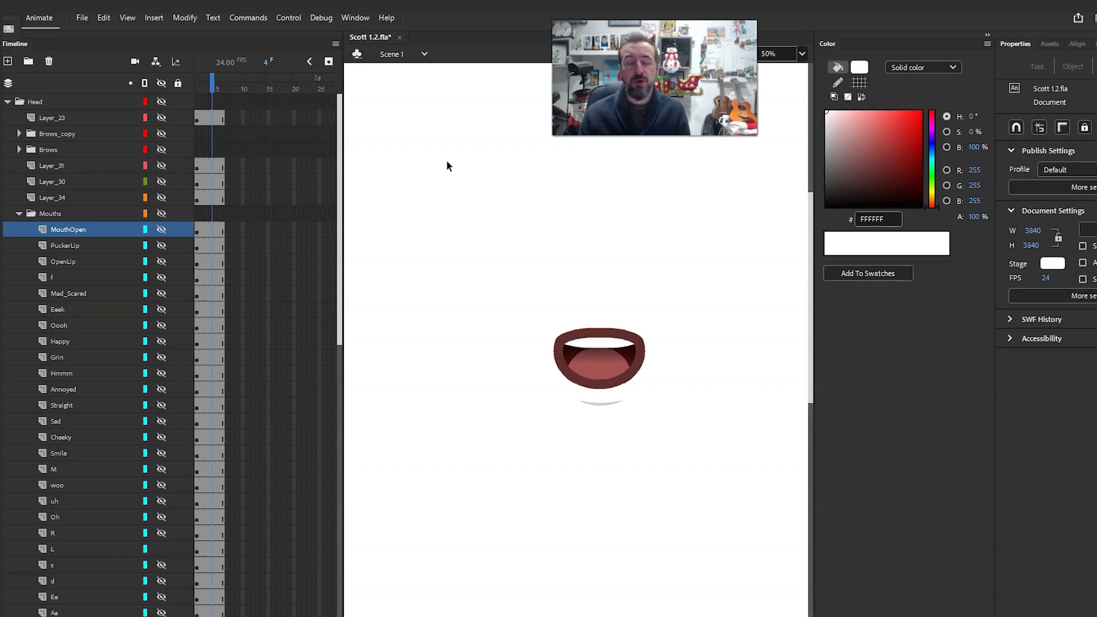
click(455, 163)
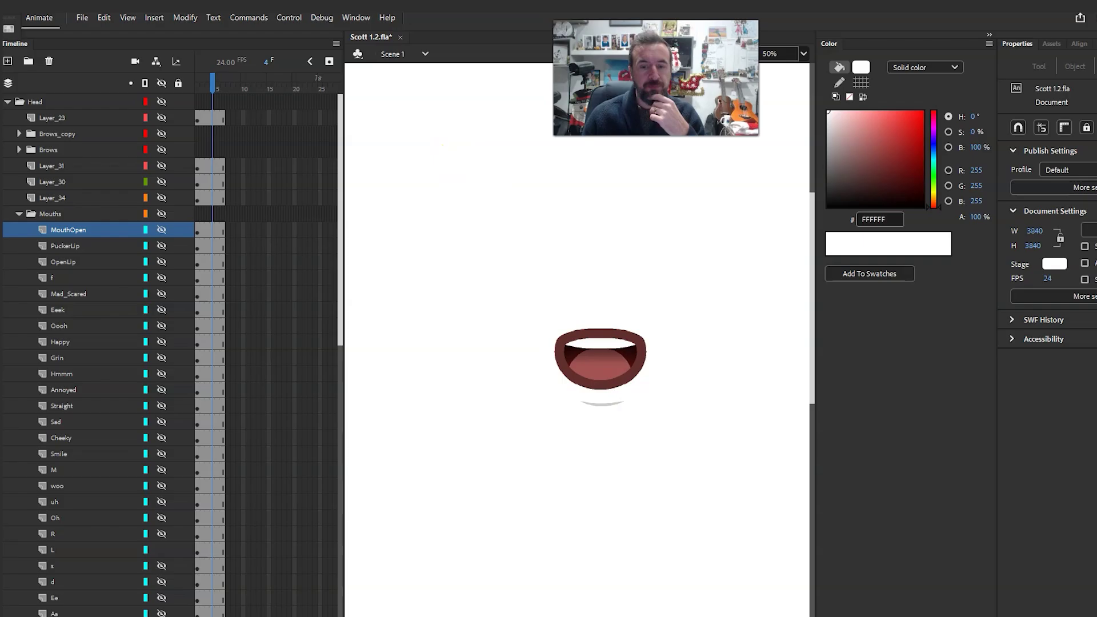
key(alt+Tab)
click(497, 223)
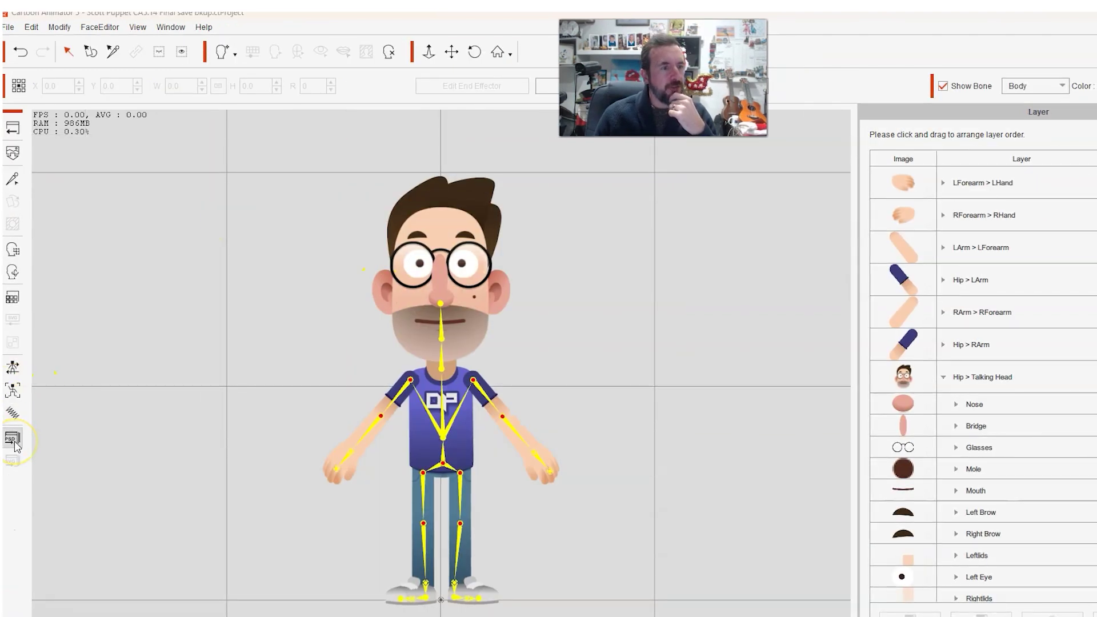
Launch the puppet's current angle in Photoshop as the layered PhilippFtoScott.psd
click(13, 440)
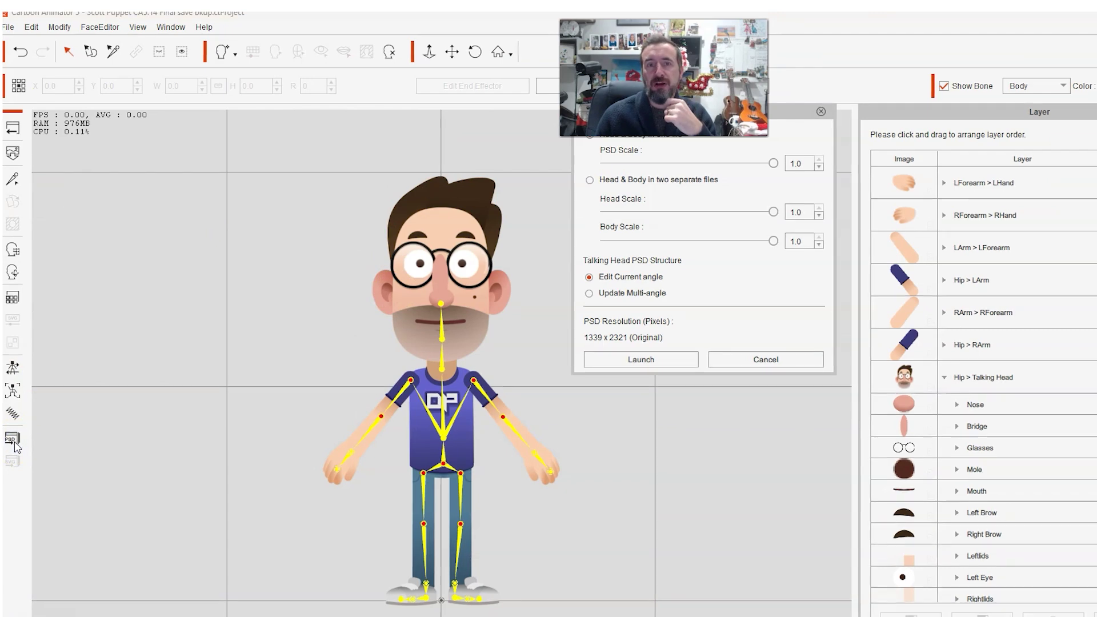
click(693, 363)
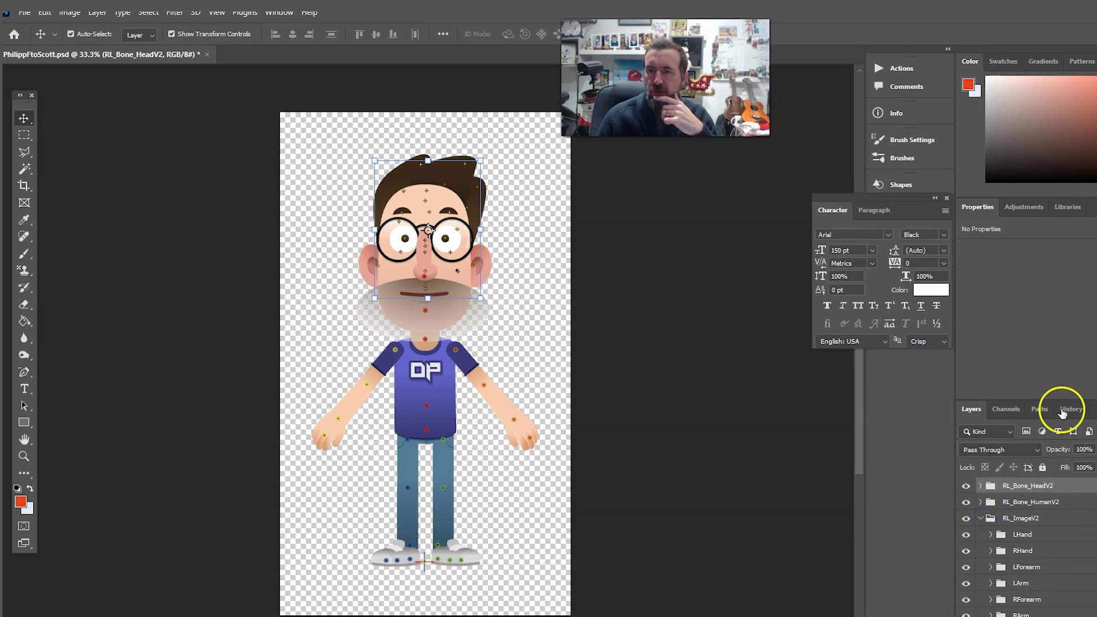
Enlarge the Layers panel and expand RL_ImageHeadV2 down to the Mouth Center folder
drag(1070, 400, 1070, 304)
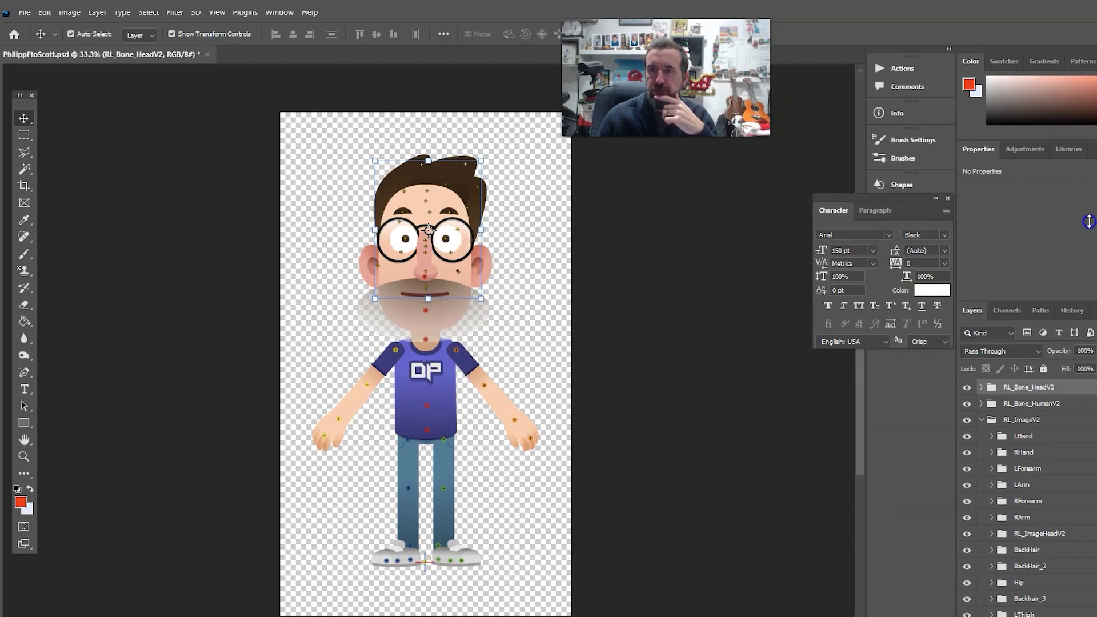
scroll(1063, 485, down, 1)
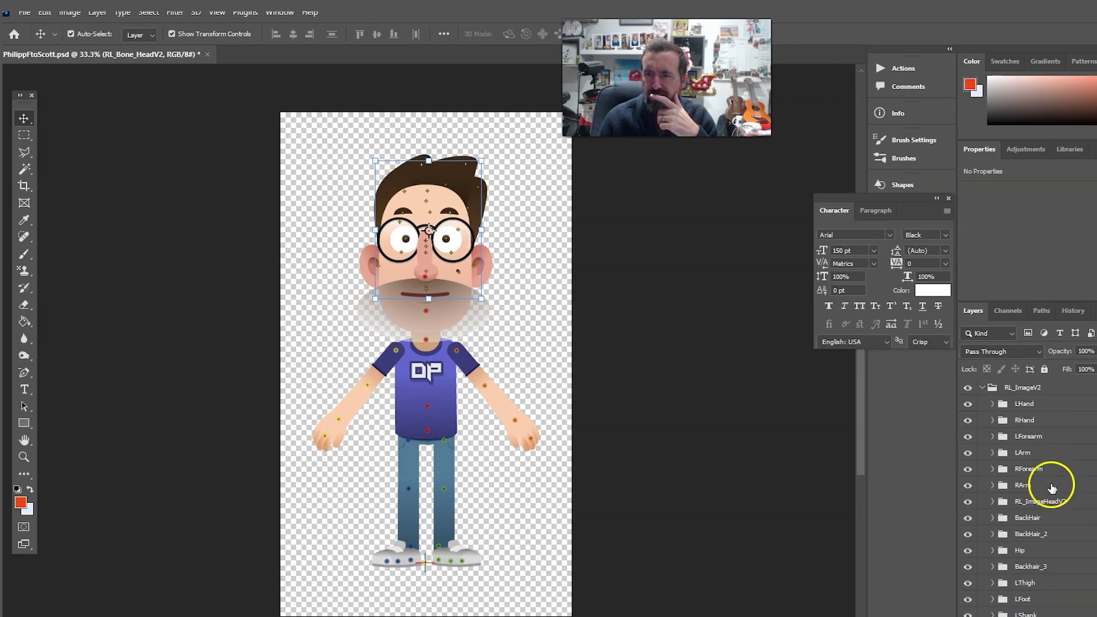
click(995, 503)
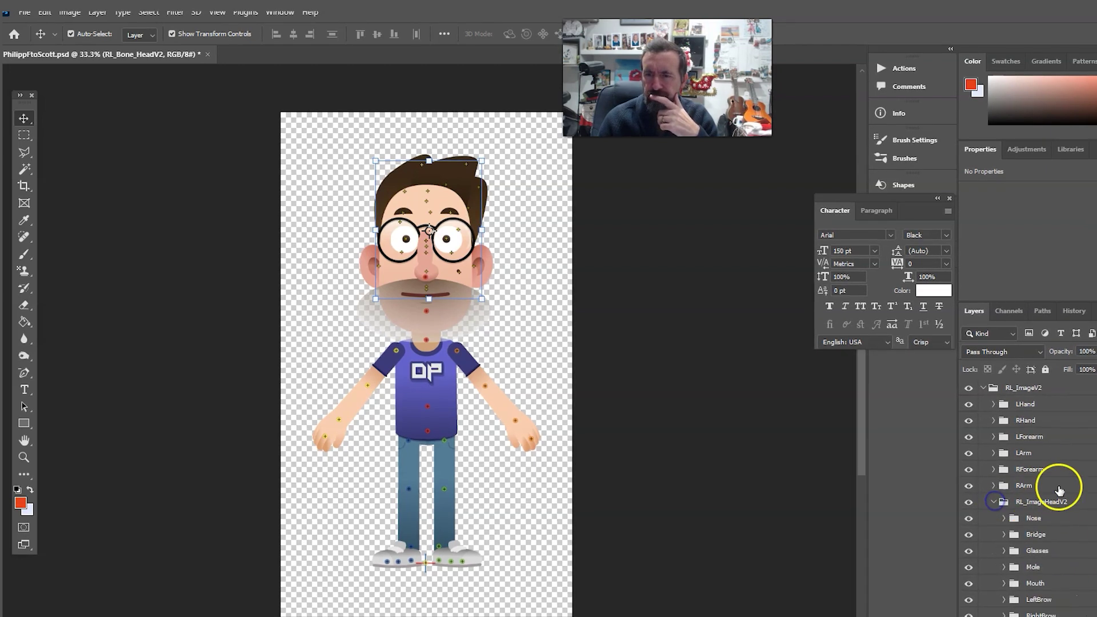
scroll(1058, 477, down, 5)
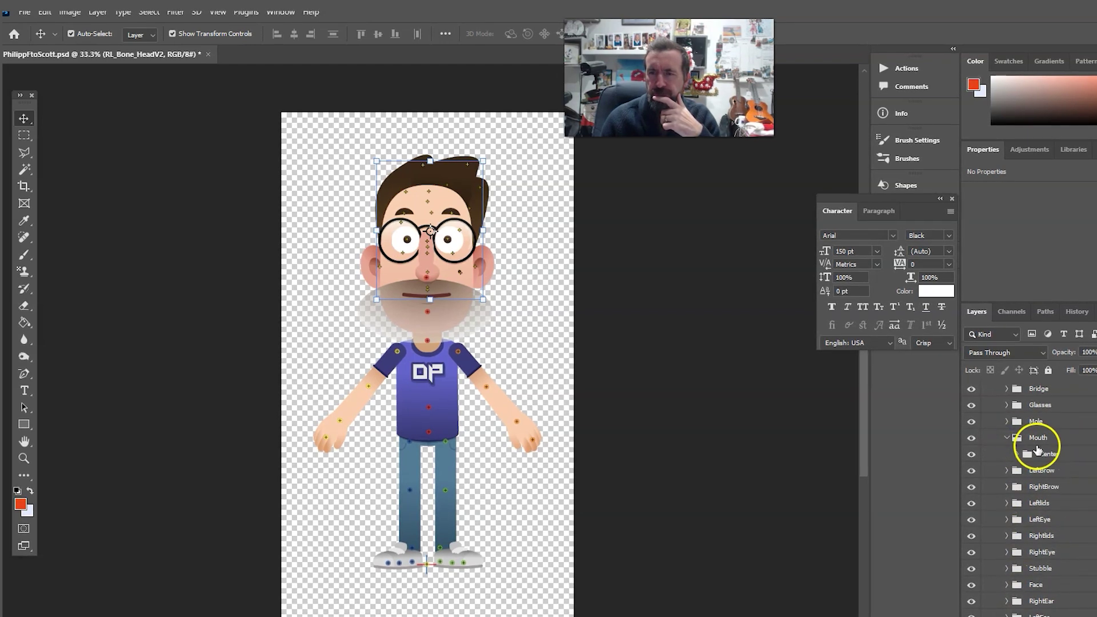
click(1017, 454)
scroll(1086, 548, down, 3)
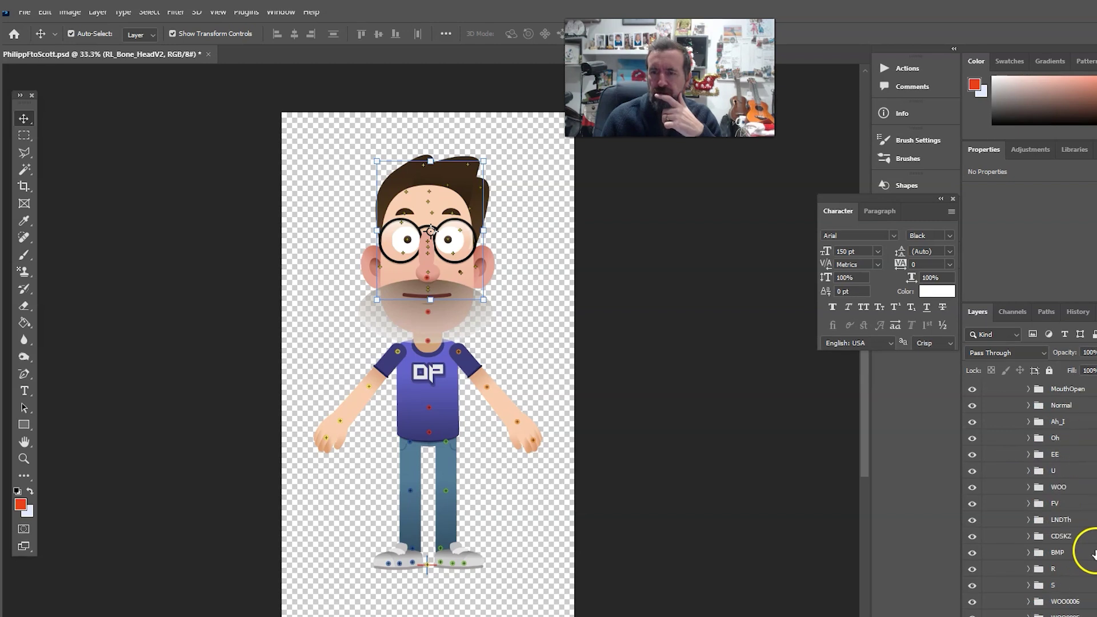
scroll(1064, 512, up, 1)
scroll(1064, 512, down, 10)
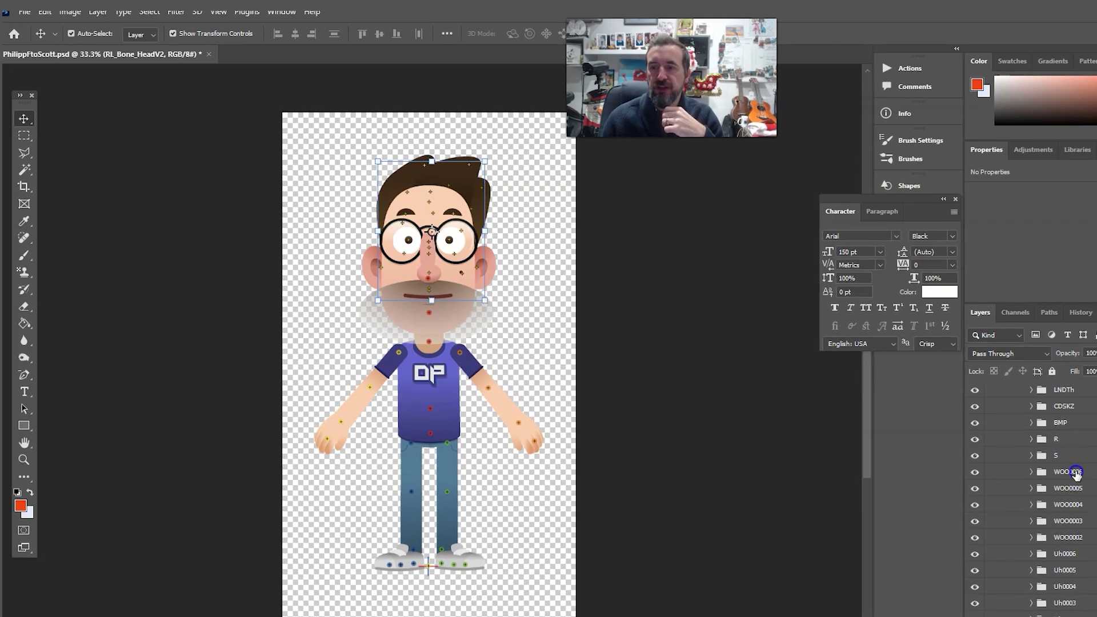
Step through mouth layers WOO0006 to WOO0002, then expand the WOO0006 group
click(1074, 473)
click(1071, 490)
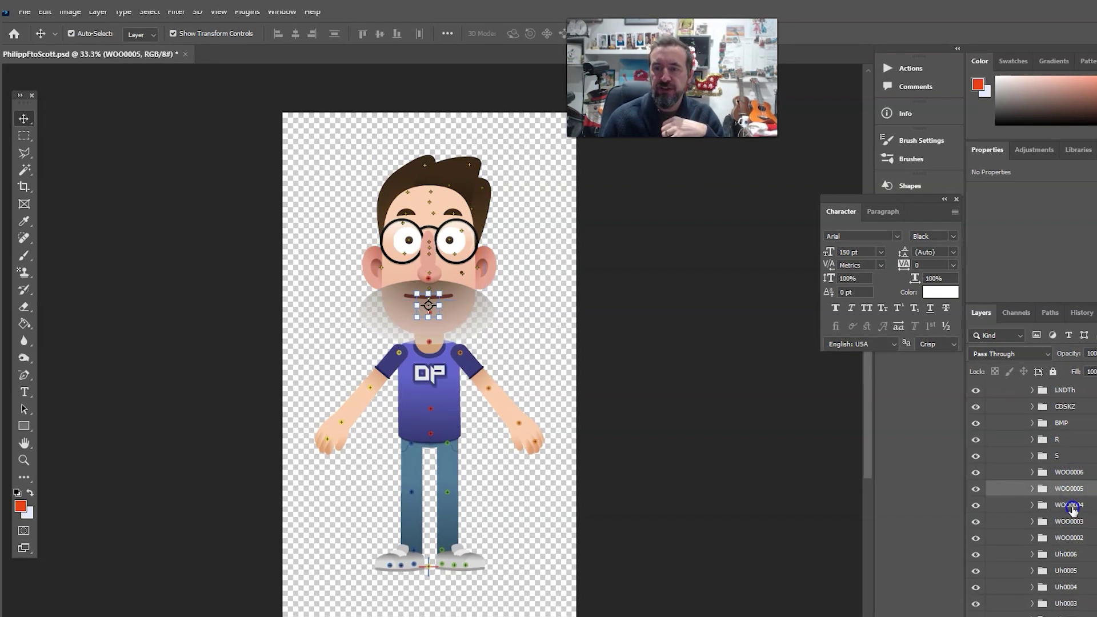
click(1072, 507)
click(1071, 521)
click(1072, 539)
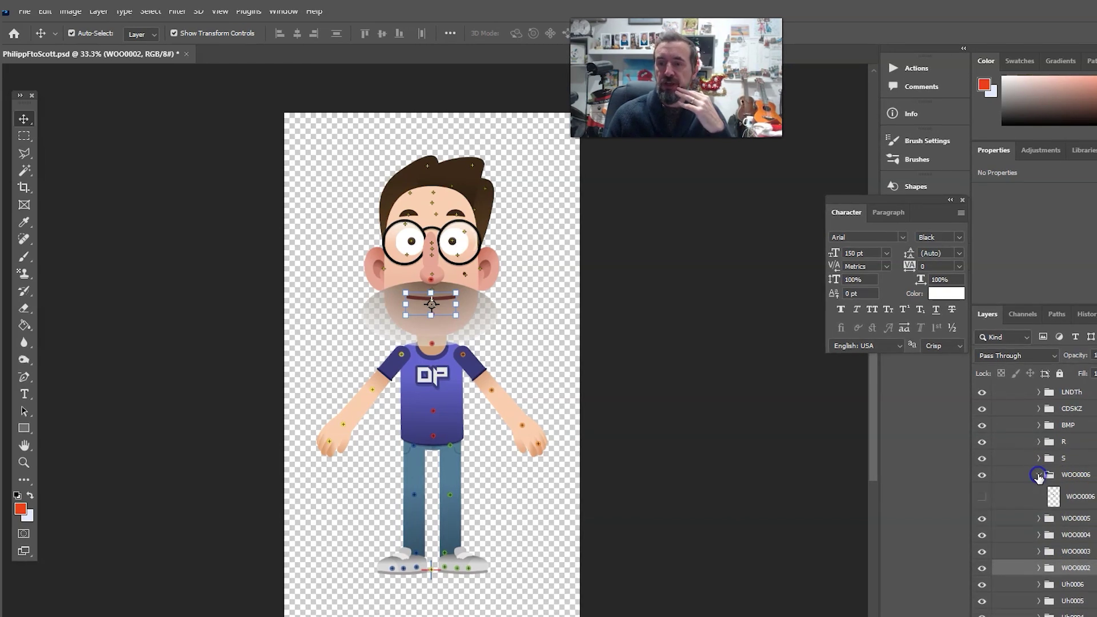
click(1039, 476)
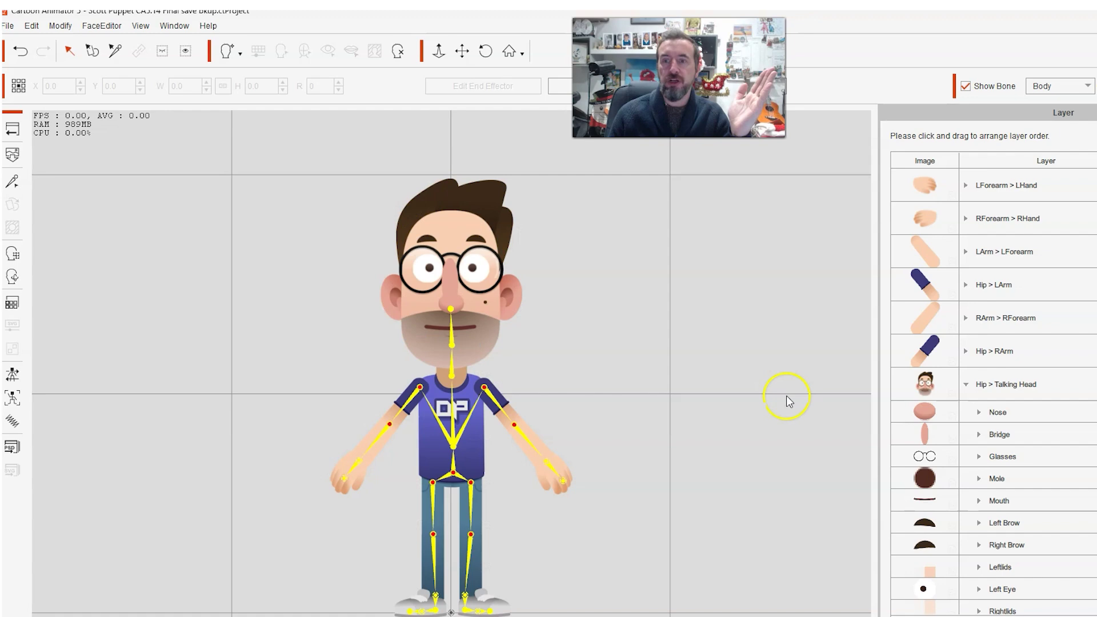
Leave composer mode, move the timeline to frame 76 and select the puppet
click(12, 130)
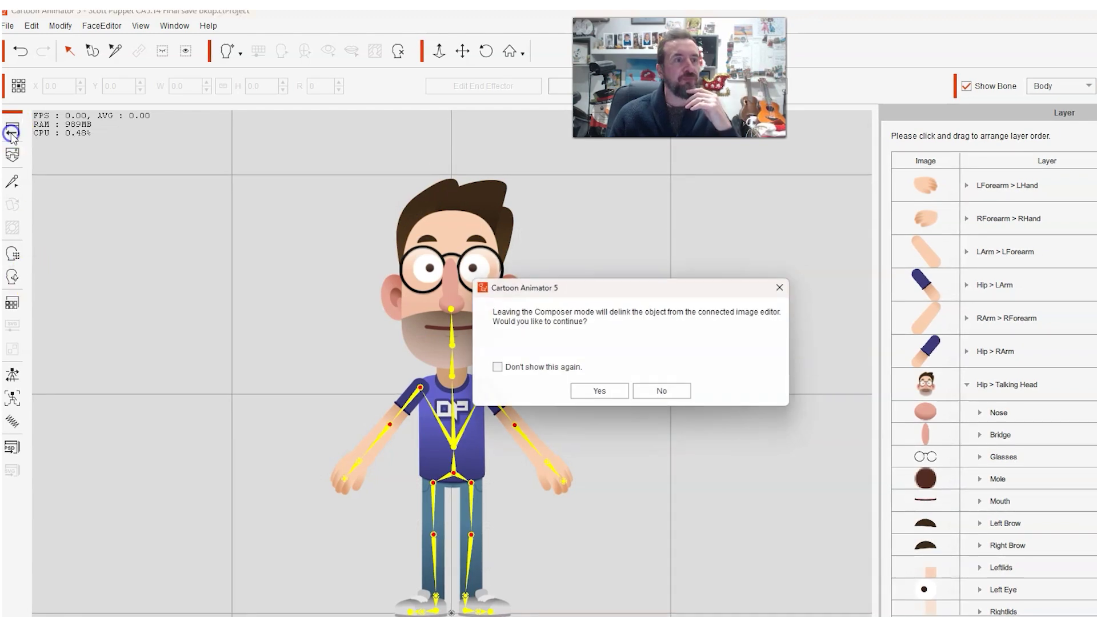
click(600, 394)
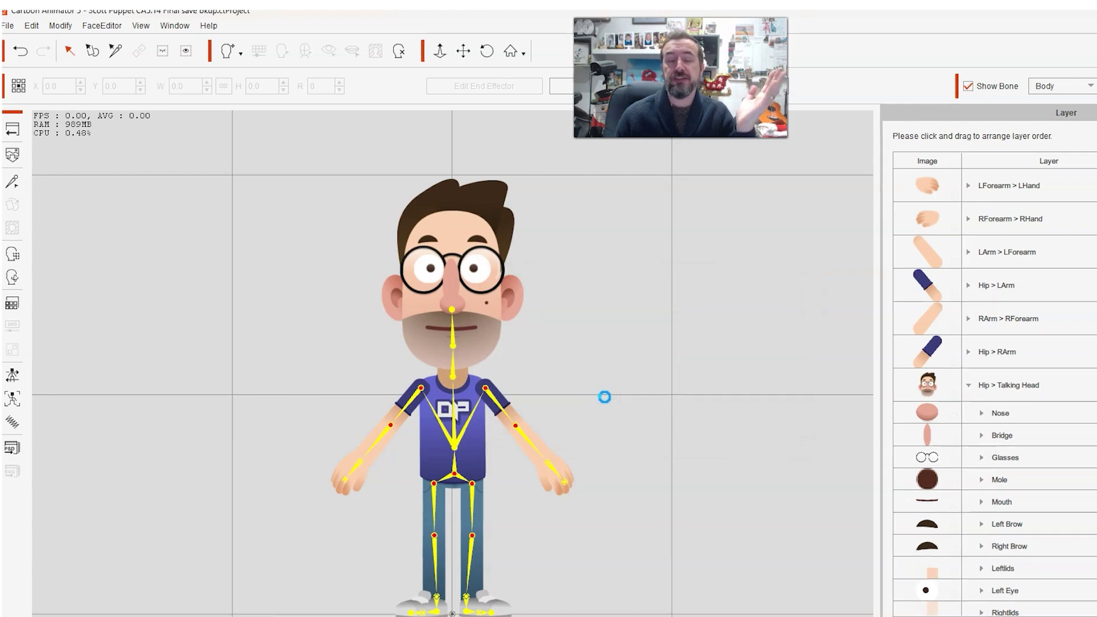
drag(282, 554, 658, 550)
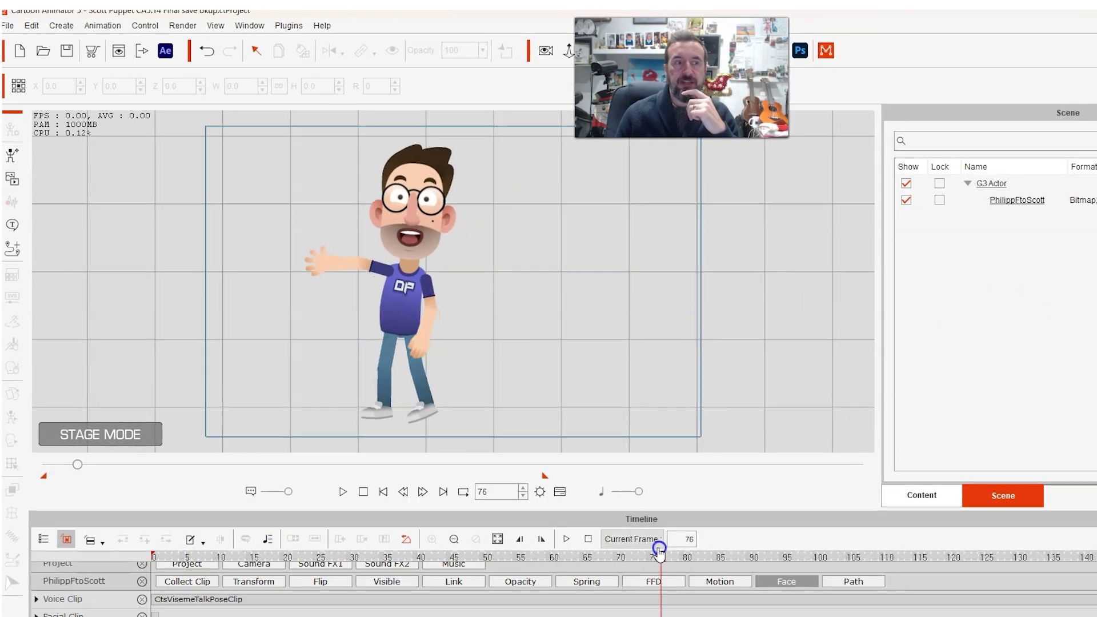
click(403, 202)
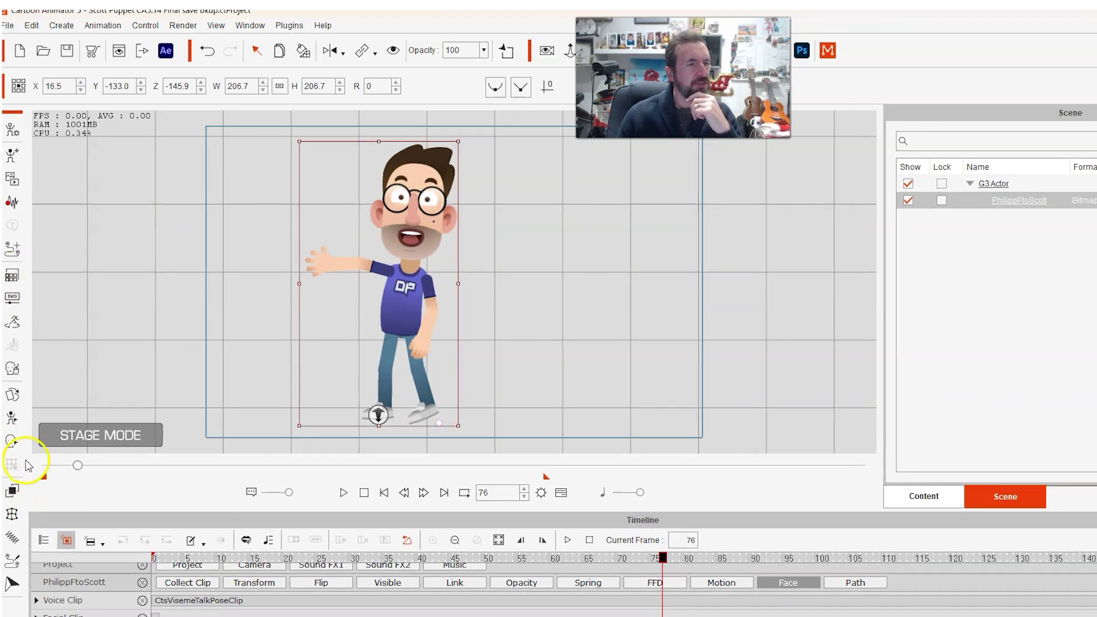
Open the Sprite Editor on the face sprites and scroll through the mouth sprite grid
click(16, 394)
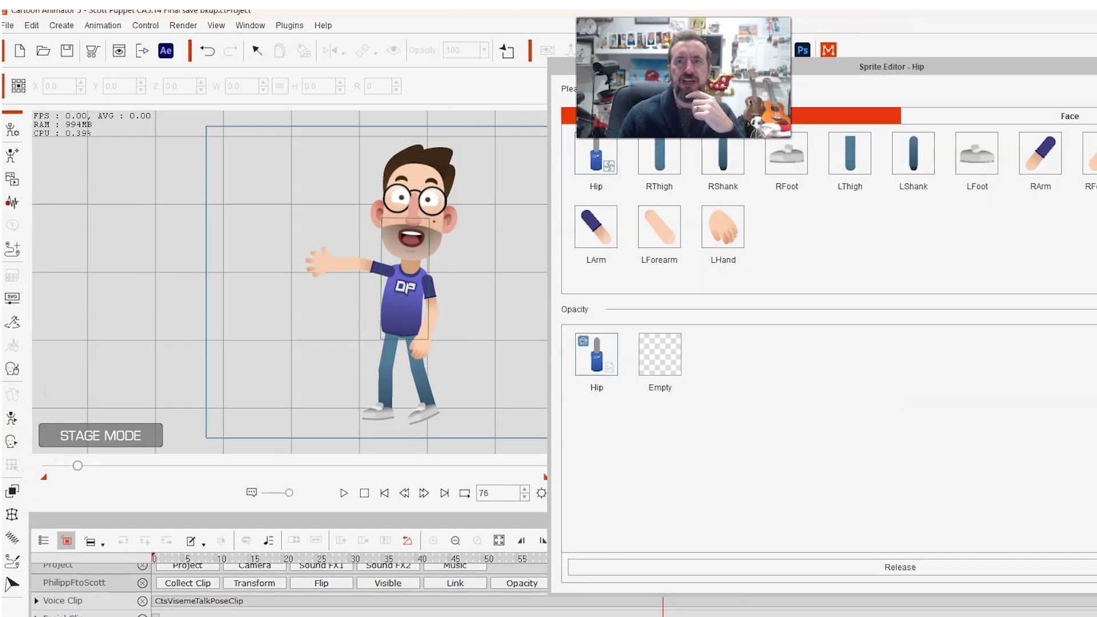
drag(930, 68, 869, 160)
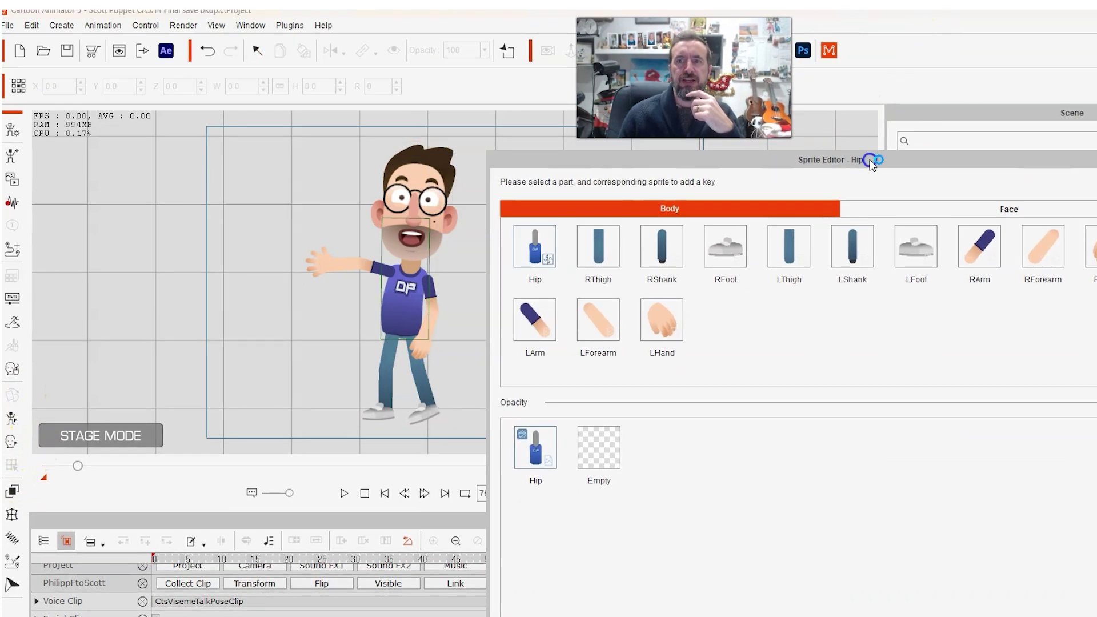
click(929, 213)
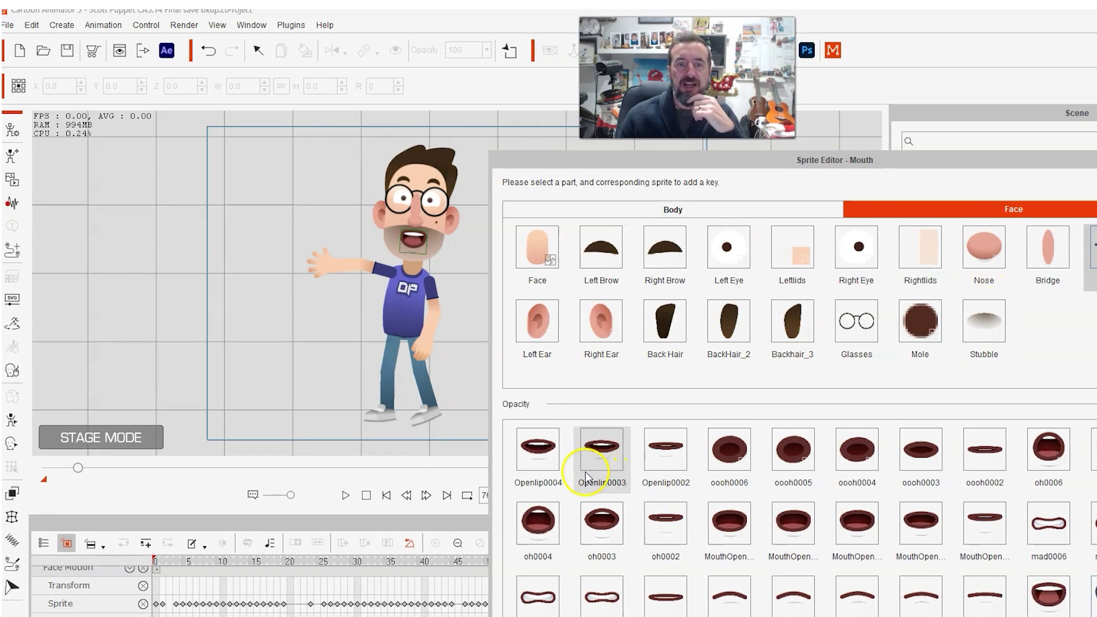
scroll(583, 469, up, 3)
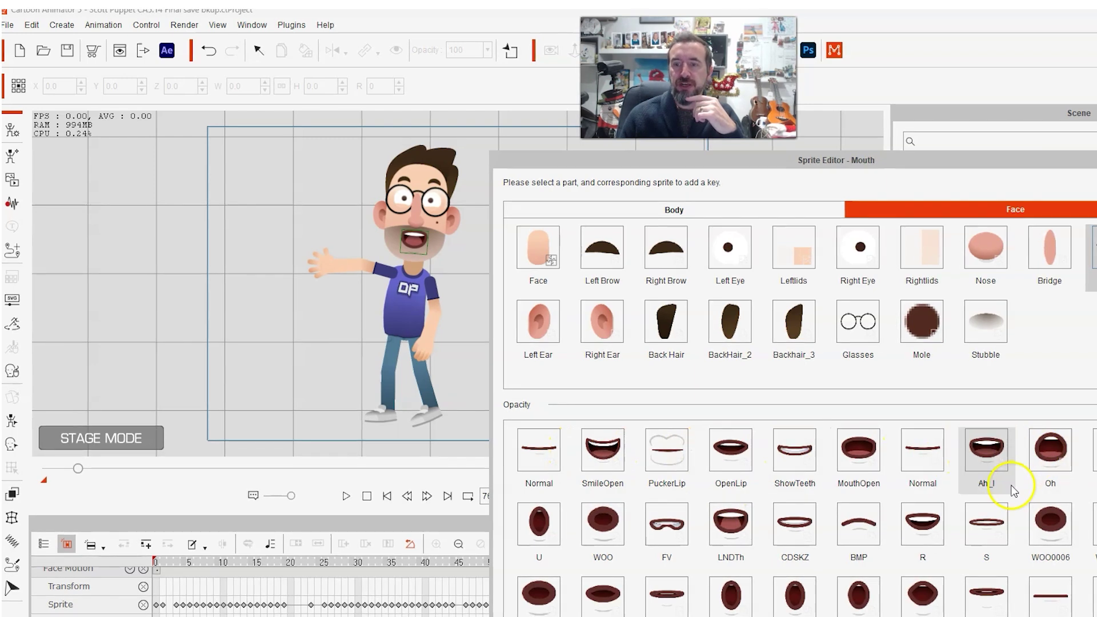
scroll(960, 457, down, 3)
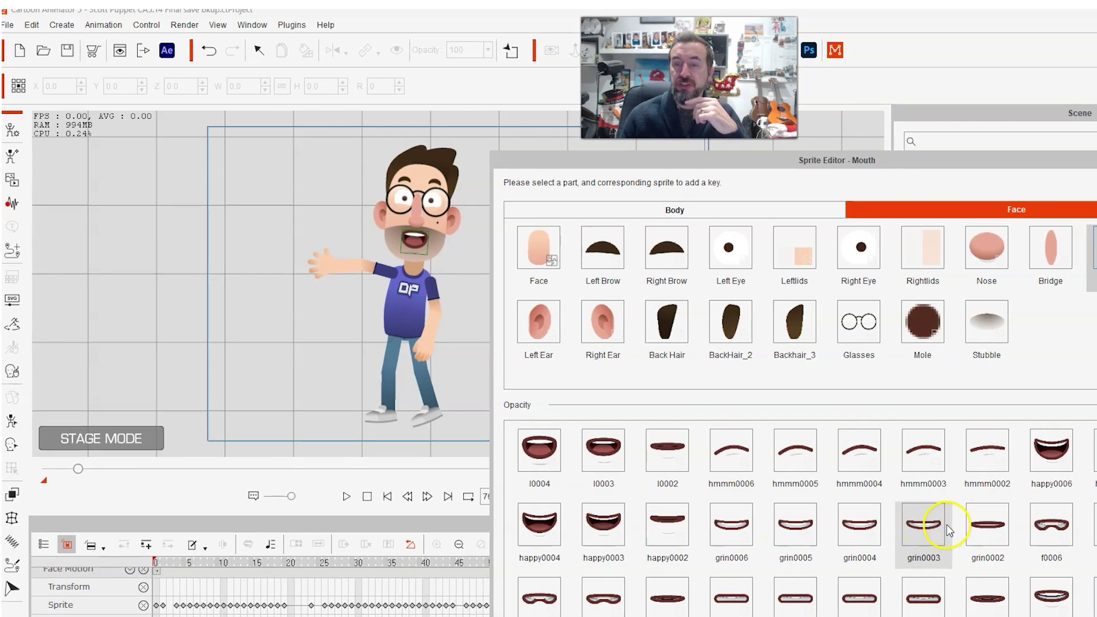
scroll(948, 525, down, 5)
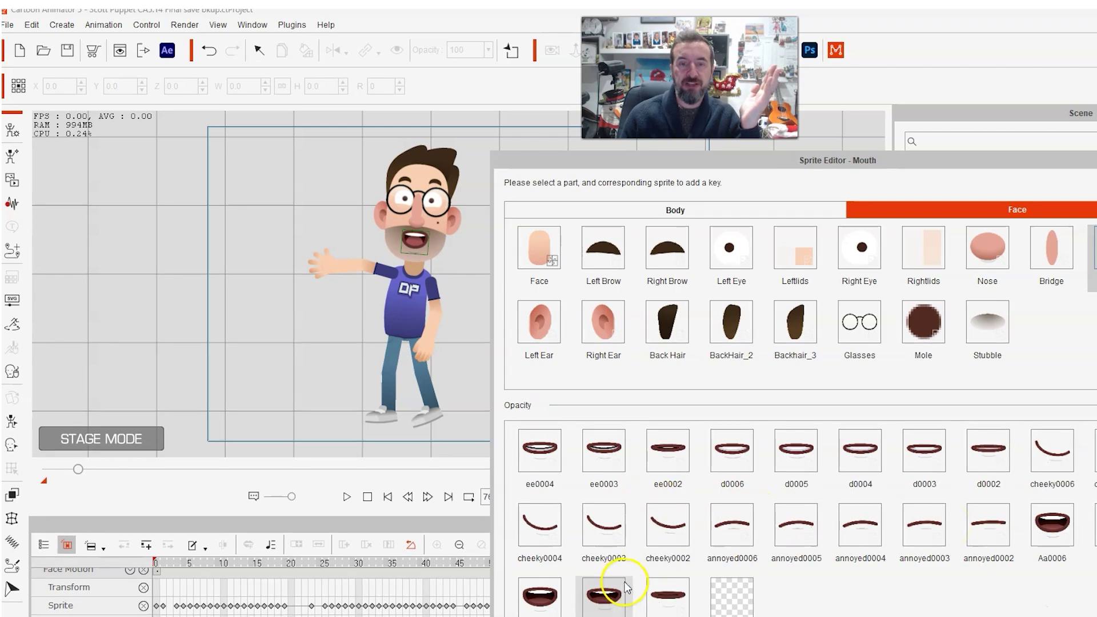
scroll(612, 588, up, 10)
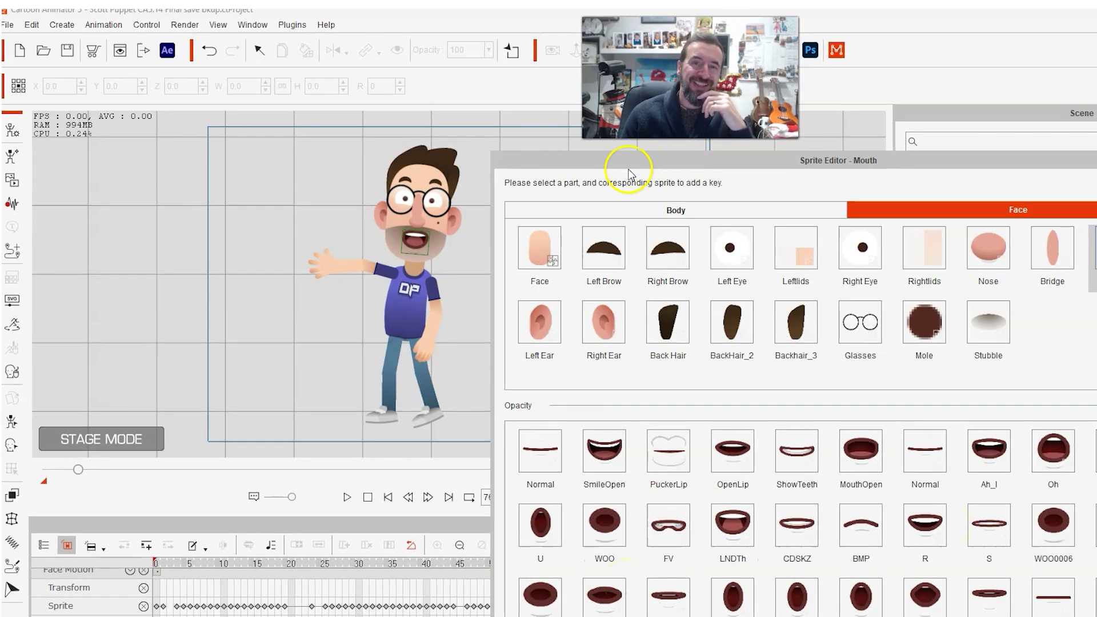
key(Escape)
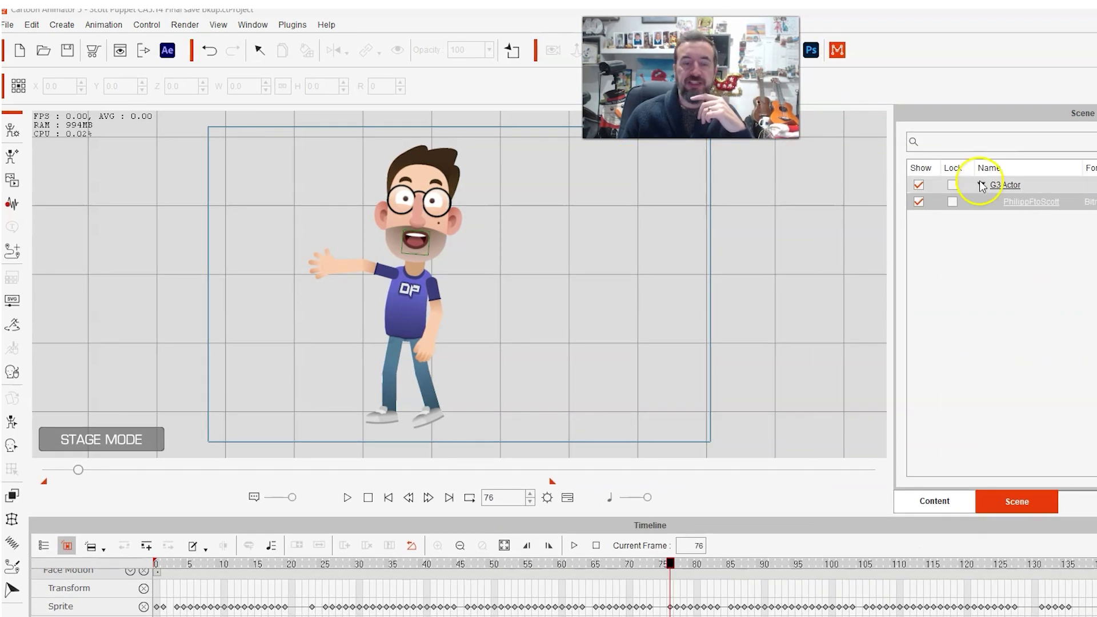
drag(309, 565, 320, 564)
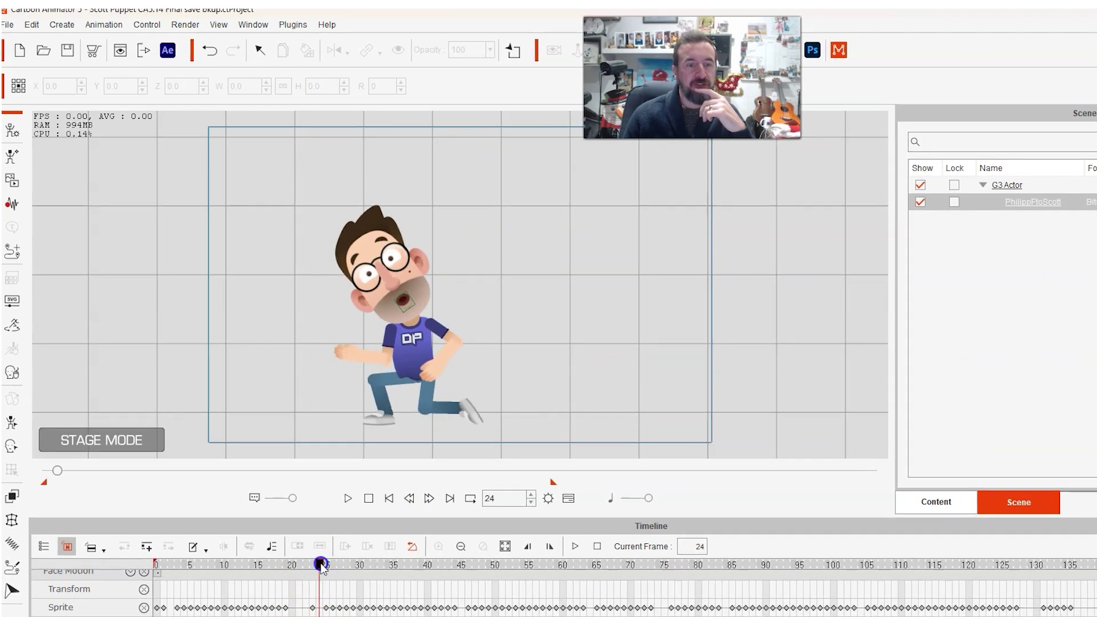
drag(735, 151, 627, 151)
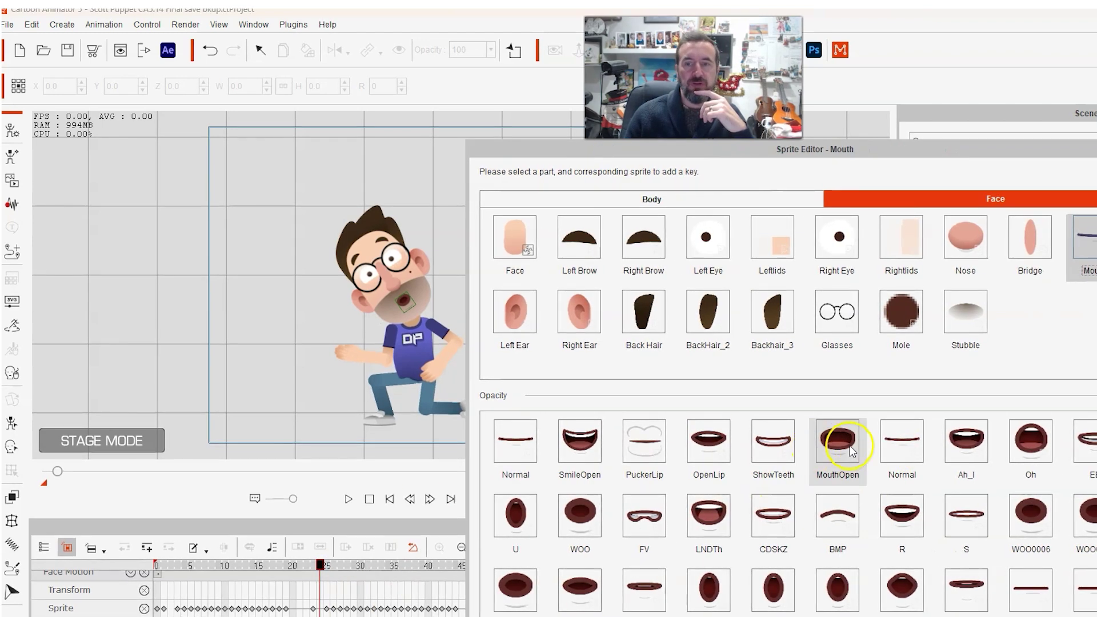
click(298, 566)
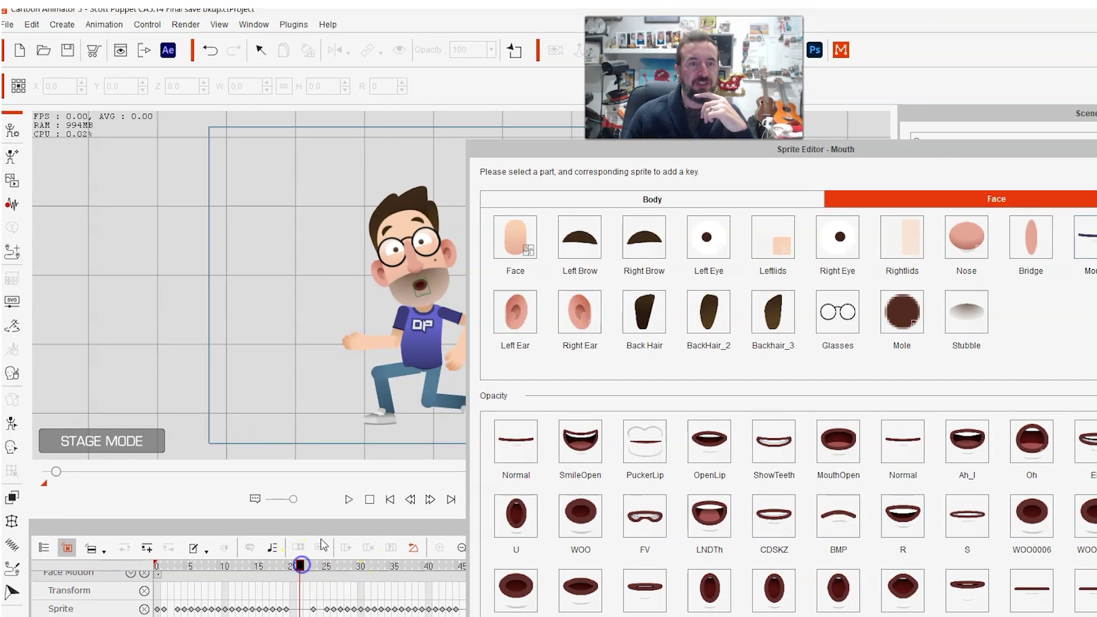
click(901, 445)
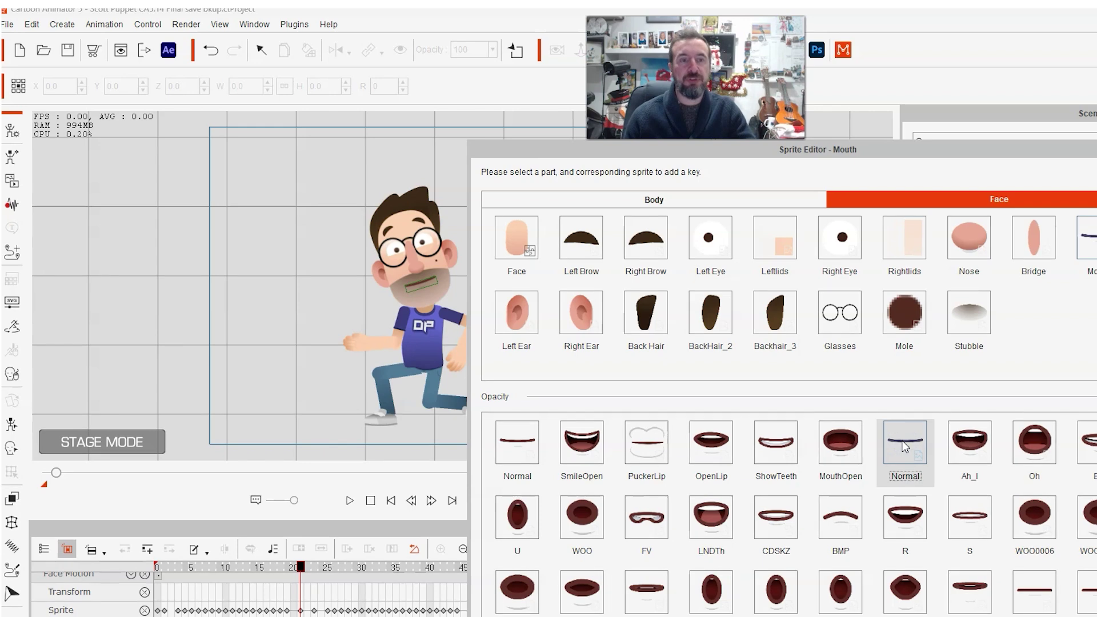
key(ctrl+z)
key(Escape)
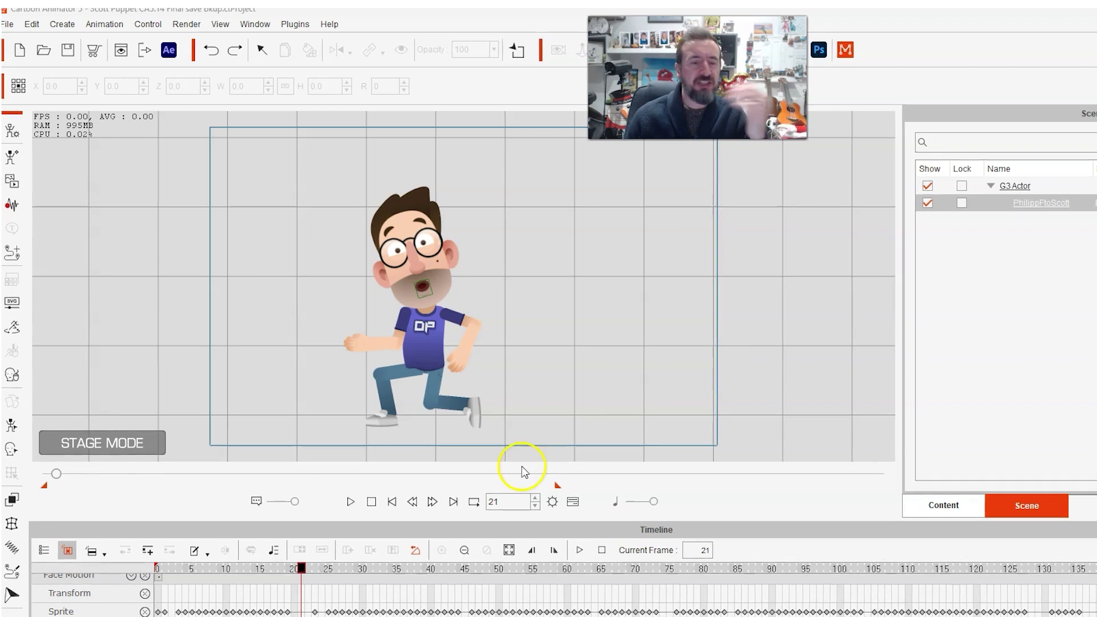
drag(301, 567, 386, 571)
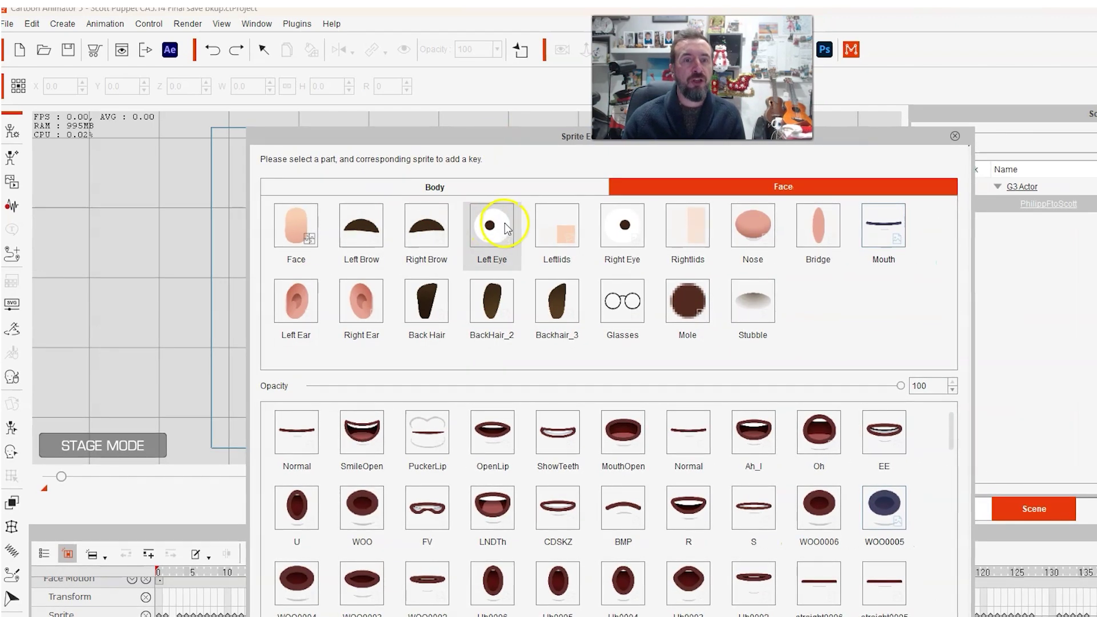
click(557, 229)
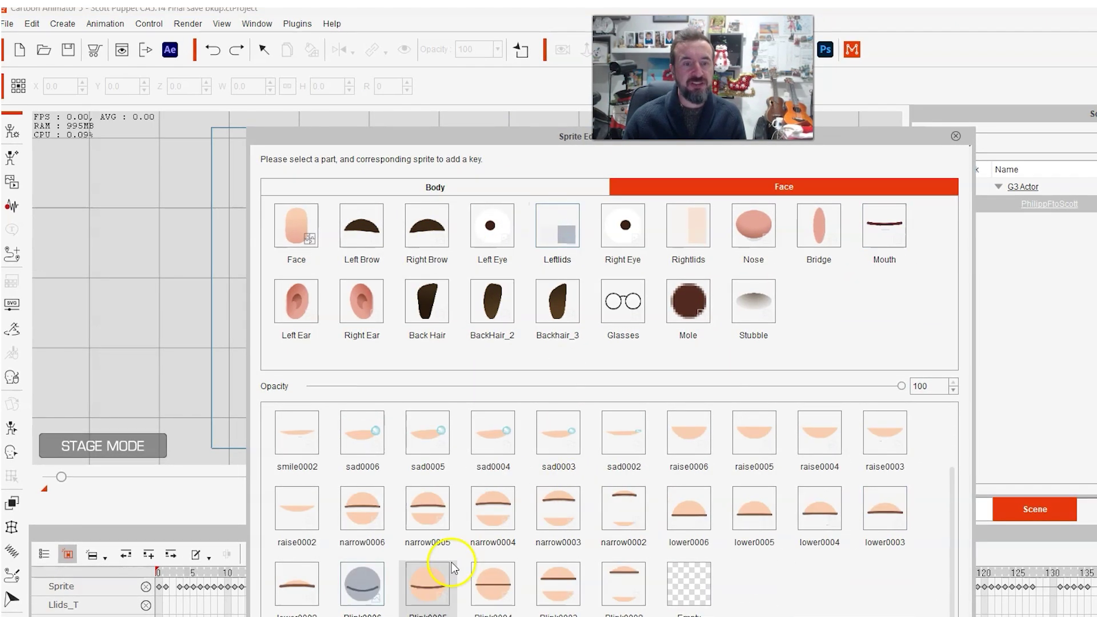
scroll(558, 534, up, 1)
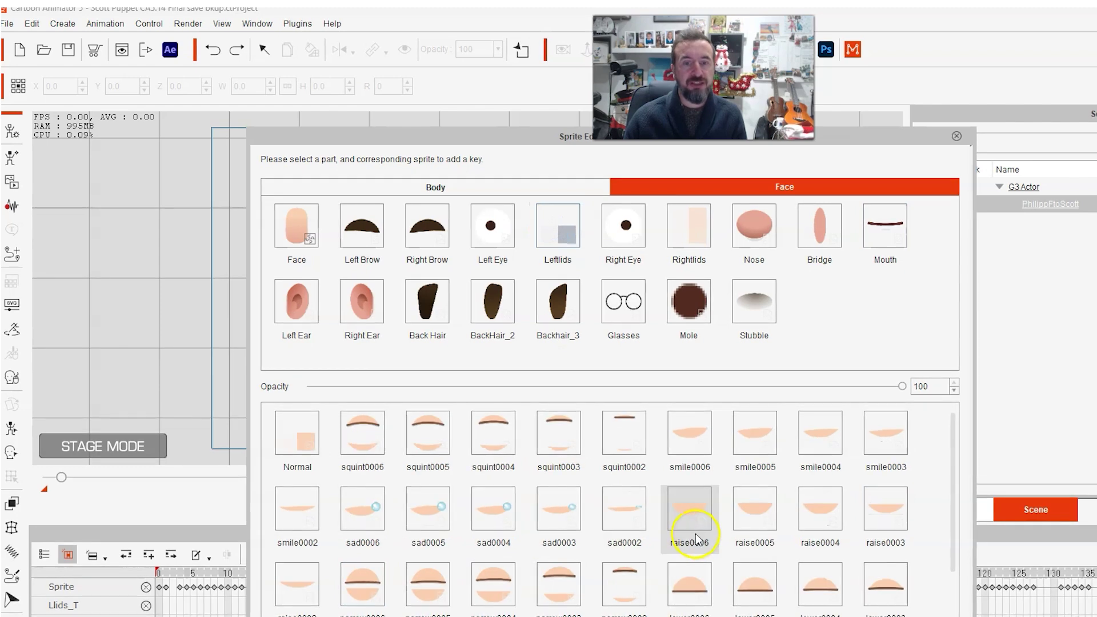
click(428, 227)
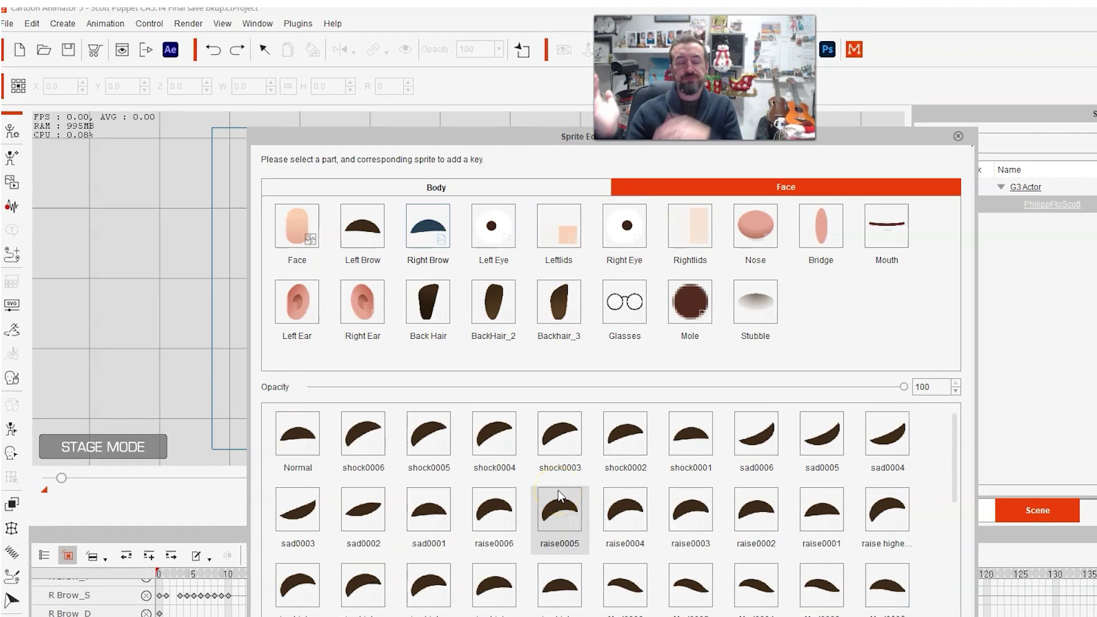
click(435, 137)
key(Escape)
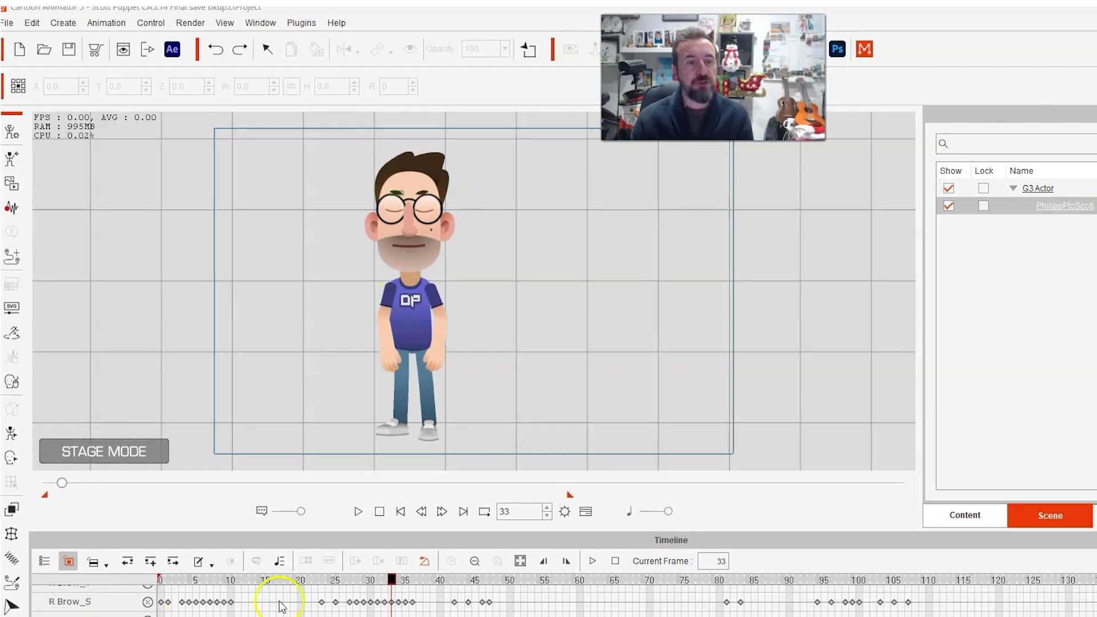
Step back to frame 30, then select the R Brow_S keys around frames 33–36
drag(318, 580, 420, 588)
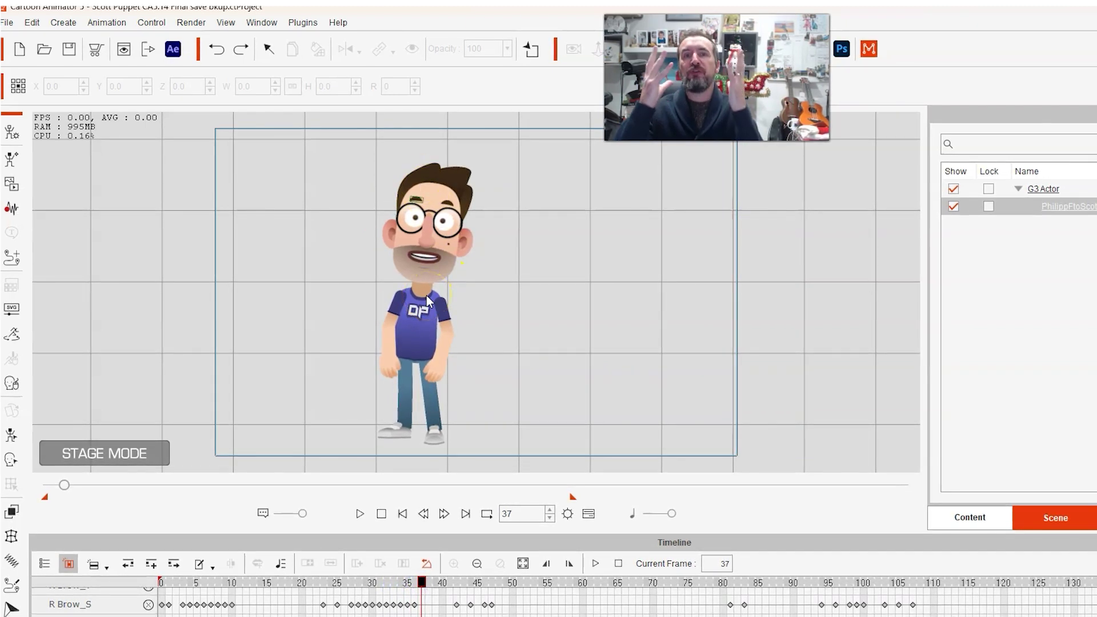
click(392, 610)
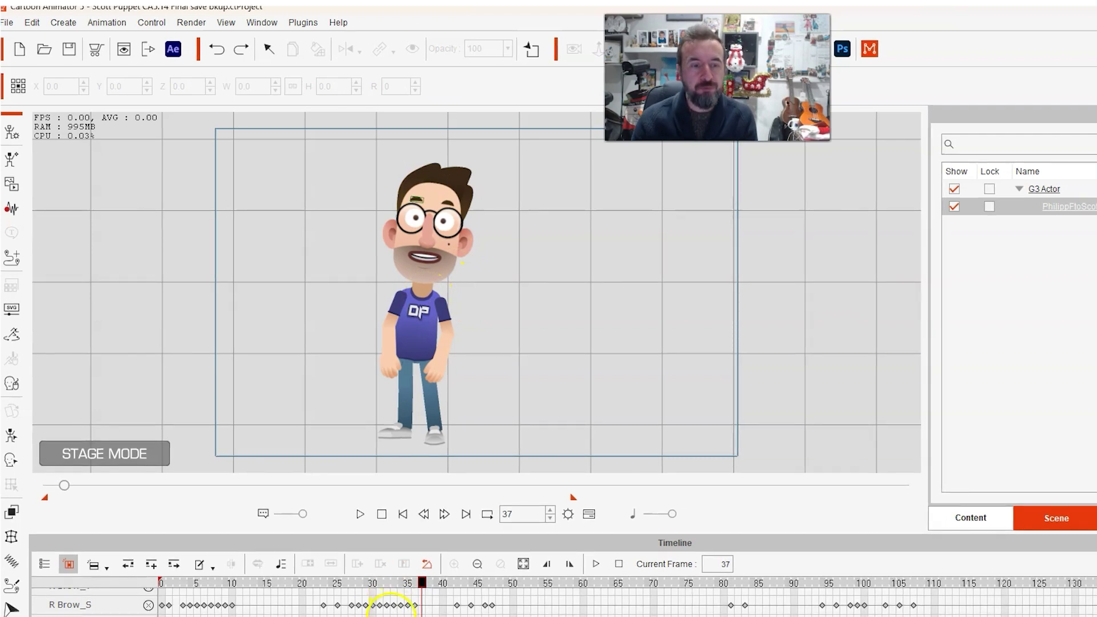
drag(392, 610, 415, 609)
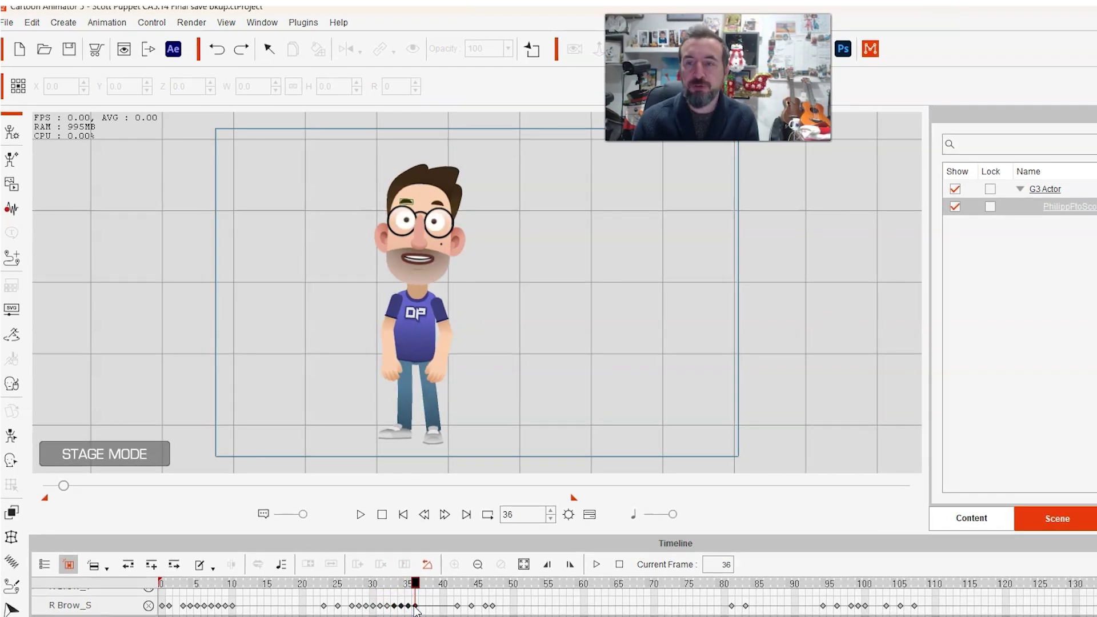
click(1075, 123)
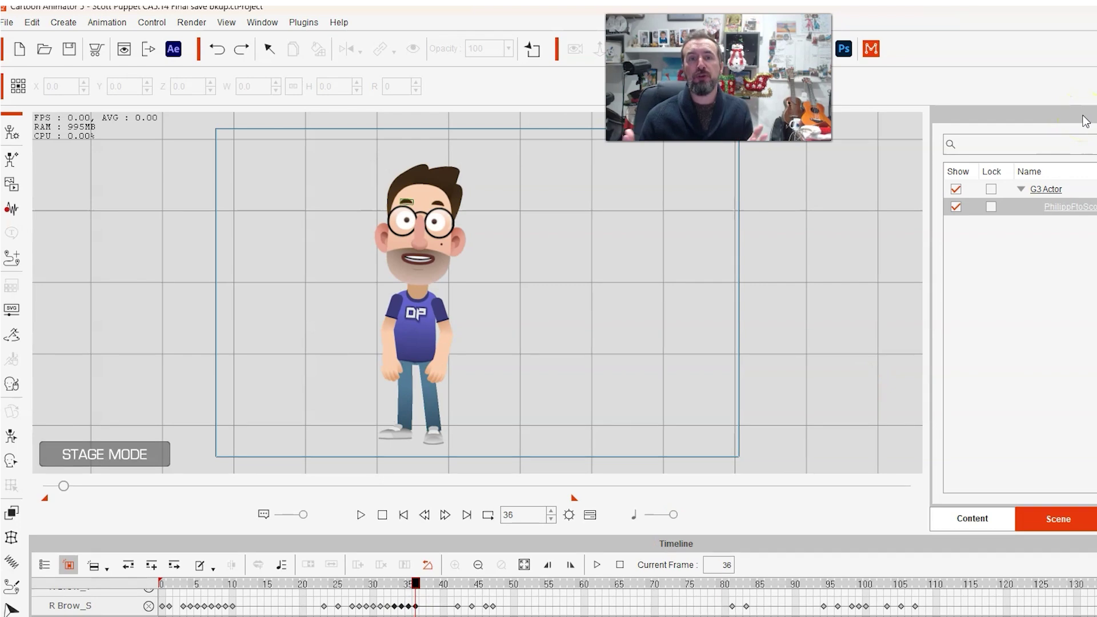
click(915, 215)
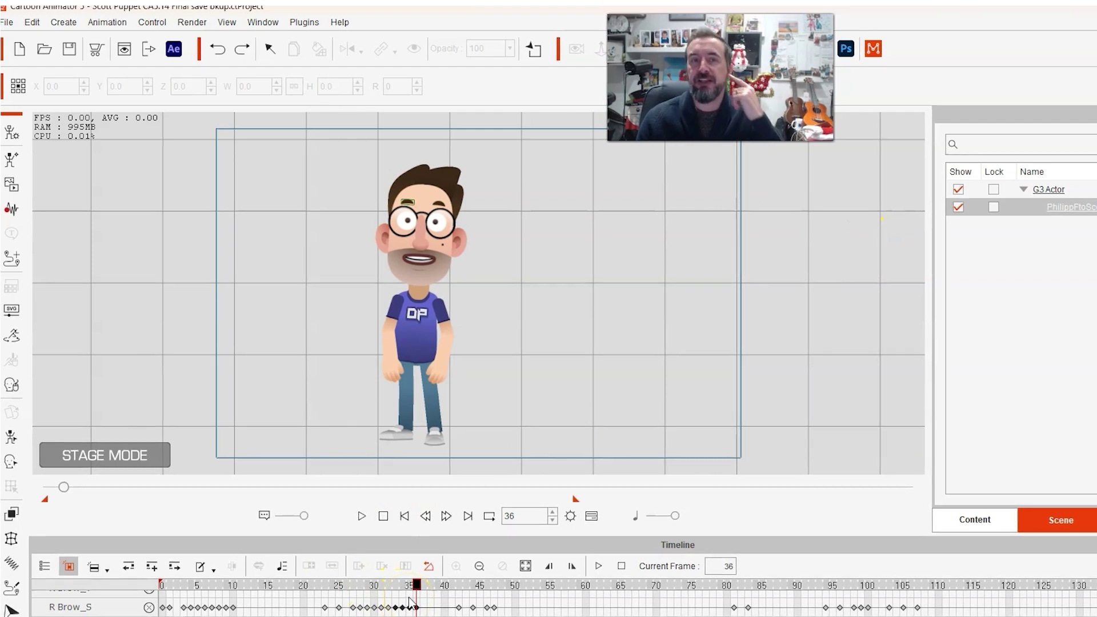
click(458, 606)
click(396, 607)
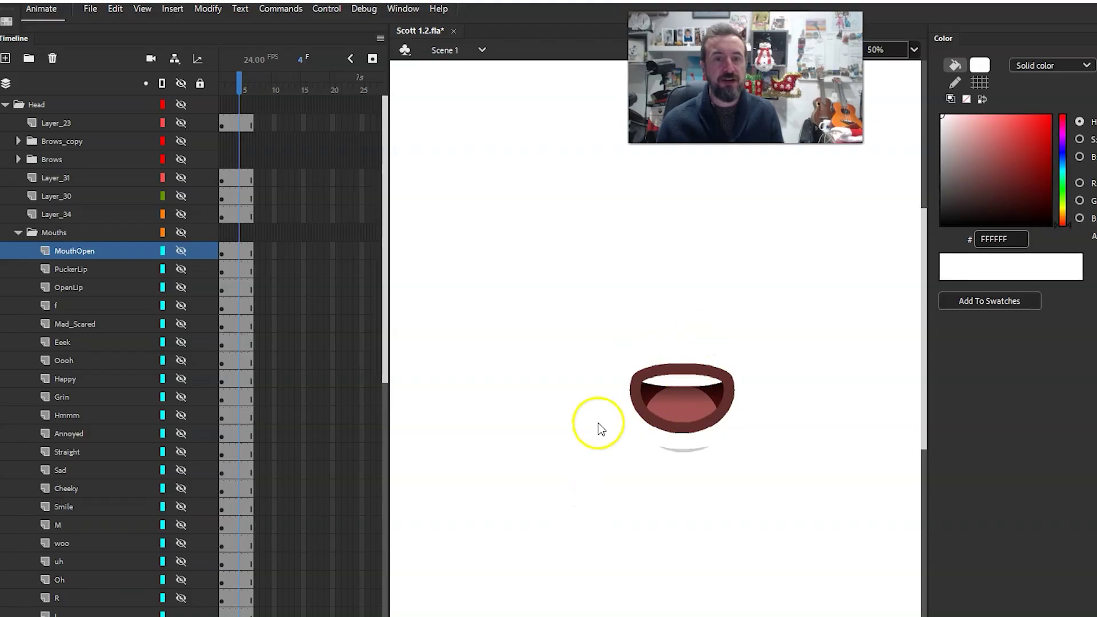
Bring Adobe Animate forward showing Scott 1.2.fla's Mouths folder with the open mouth
click(693, 392)
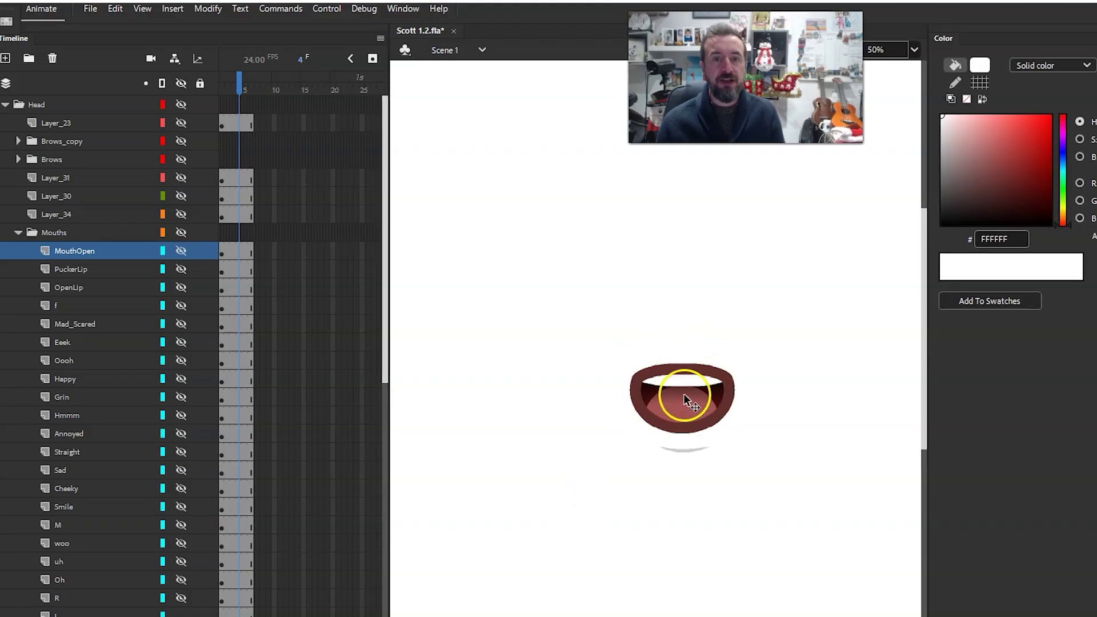